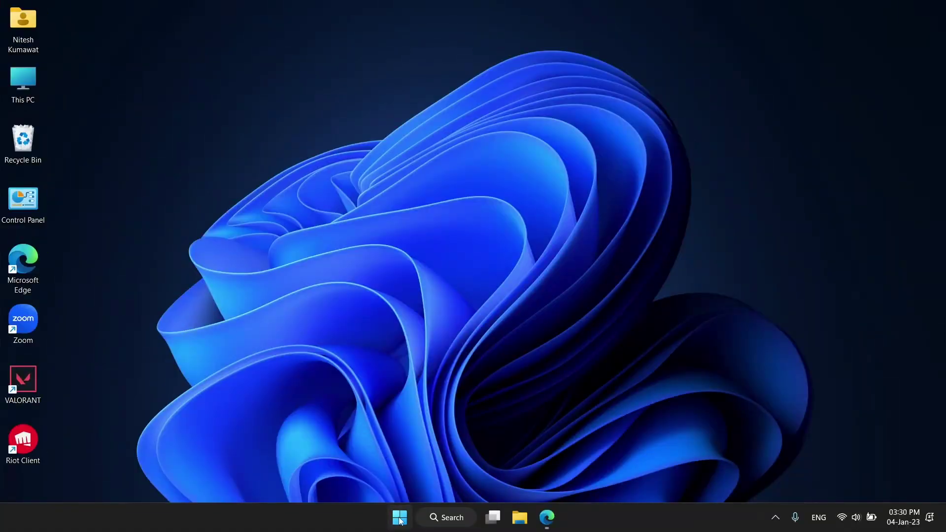
Search for "power toy" in Microsoft Store and show the Microsoft PowerToys product page
{"action": "left_click", "coordinate": [400, 517]}
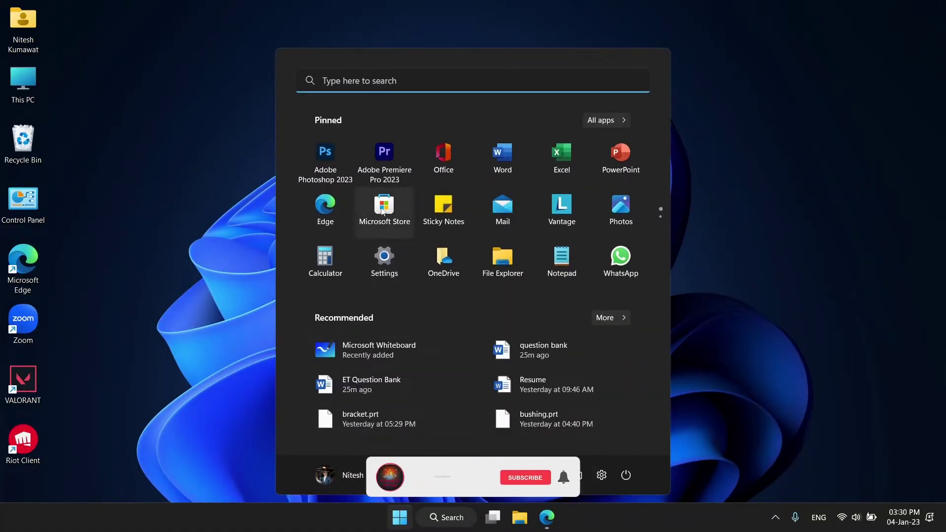
{"action": "left_click", "coordinate": [382, 209]}
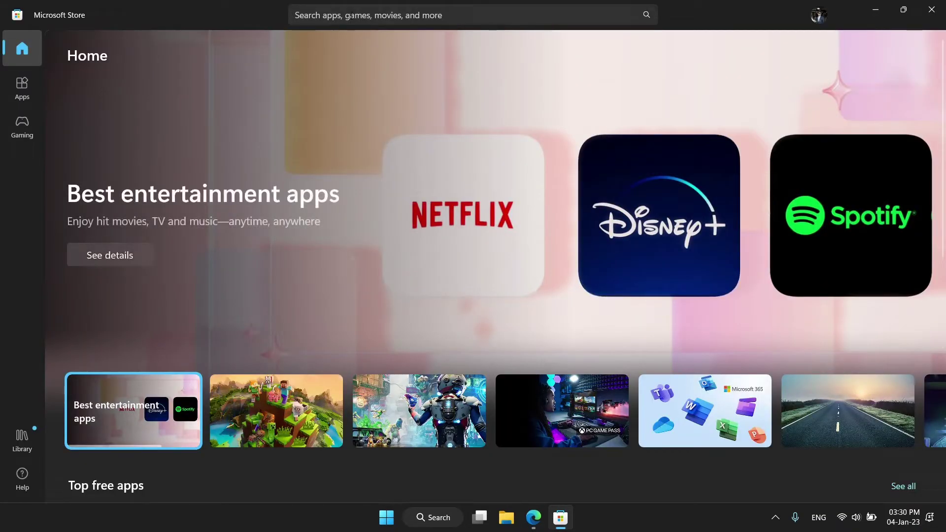
{"action": "left_click", "coordinate": [351, 15]}
{"action": "type", "text": "powe"}
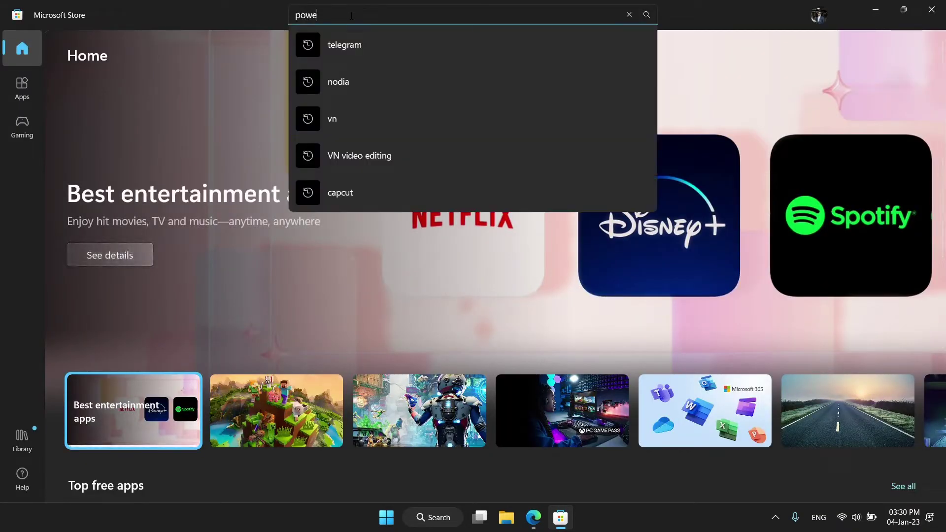
{"action": "type", "text": "r toy"}
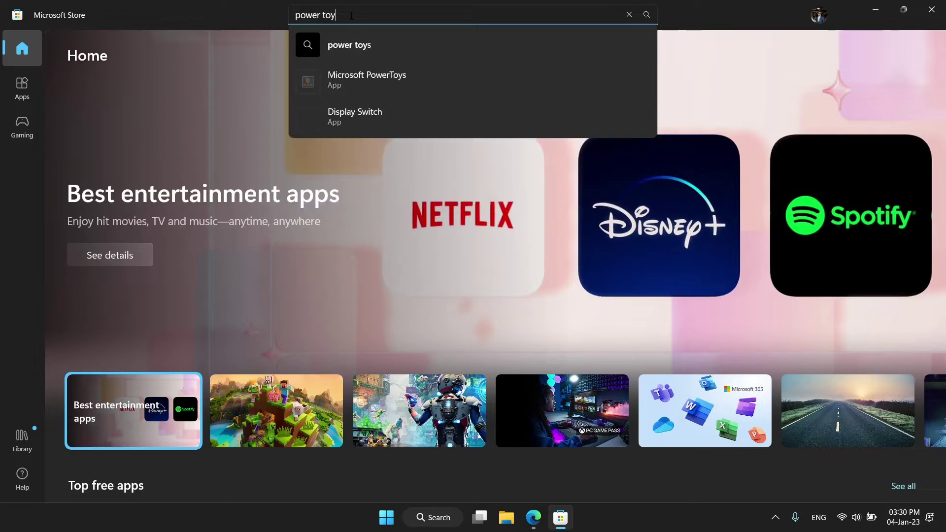
{"action": "key", "text": "Return"}
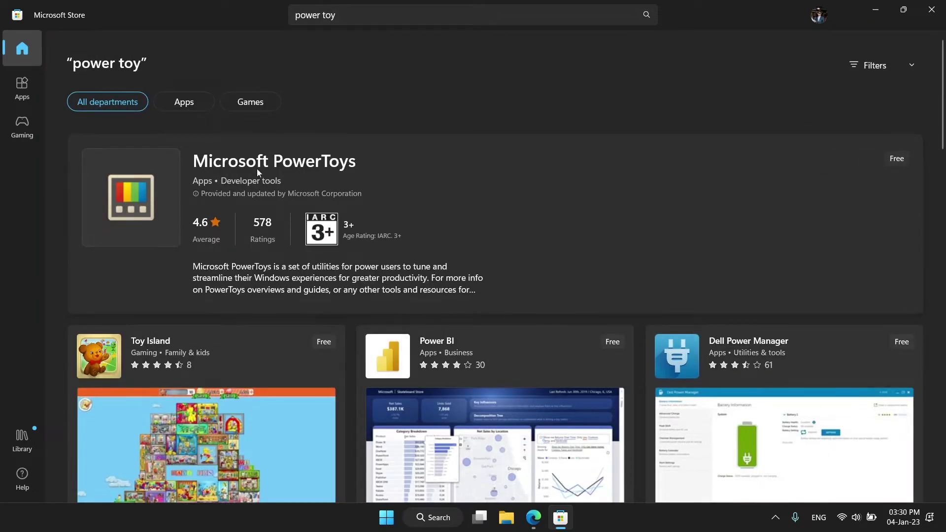
{"action": "left_click", "coordinate": [499, 191]}
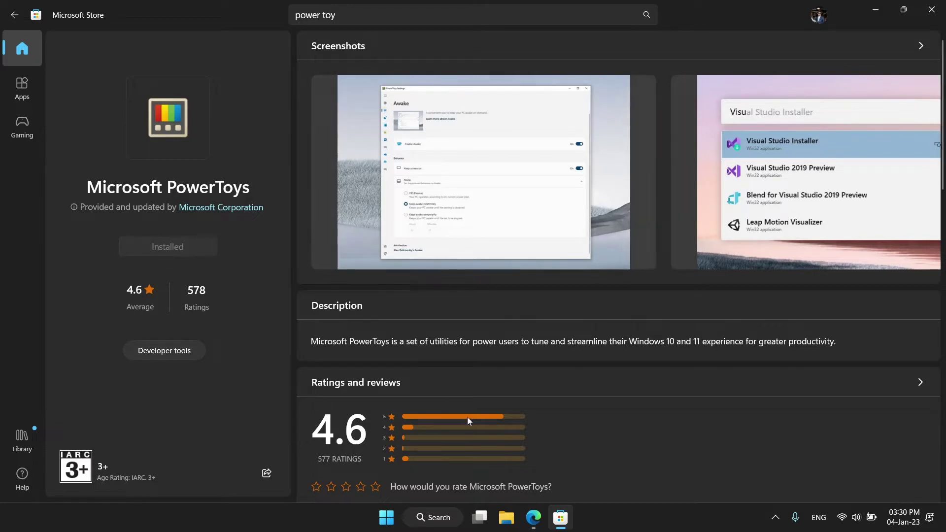
Search the web for "power toy" in Microsoft Edge and open the microsoft/PowerToys GitHub result
{"action": "left_click", "coordinate": [567, 529]}
{"action": "left_click", "coordinate": [533, 517]}
{"action": "type", "text": "po"}
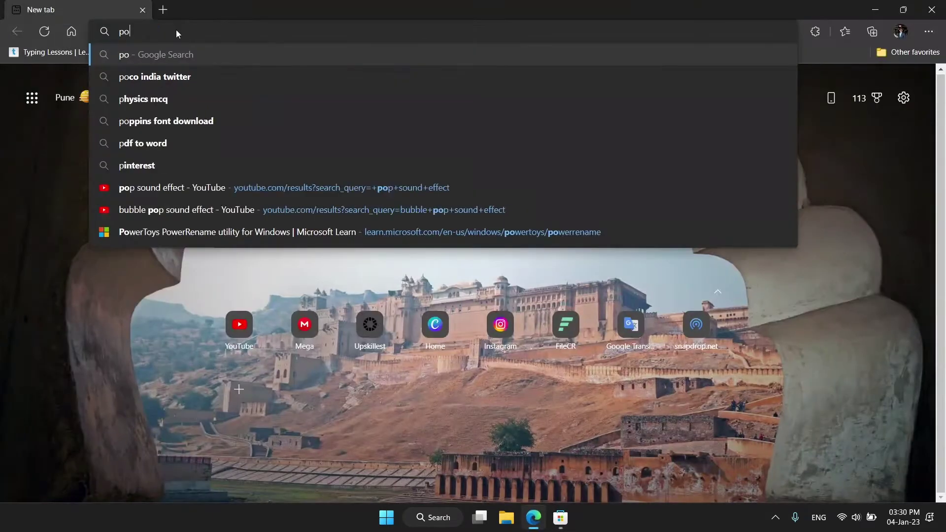
{"action": "type", "text": "wer toy"}
{"action": "key", "text": "Return"}
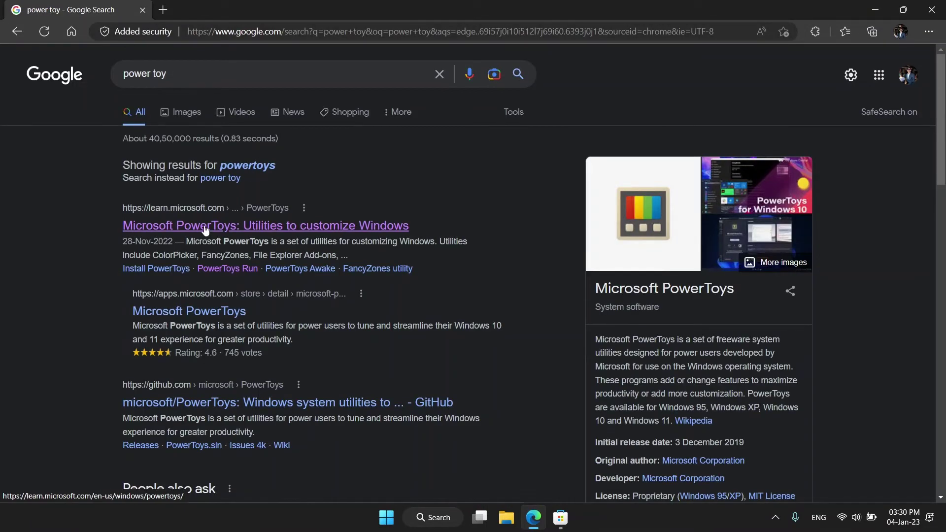
{"action": "scroll", "coordinate": [205, 230], "scroll_direction": "down", "scroll_amount": 3}
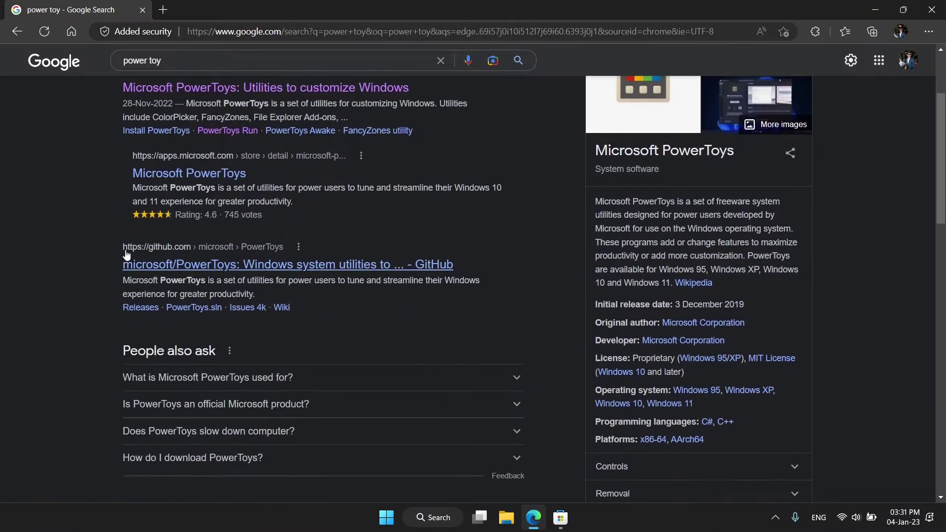
{"action": "left_click", "coordinate": [251, 266]}
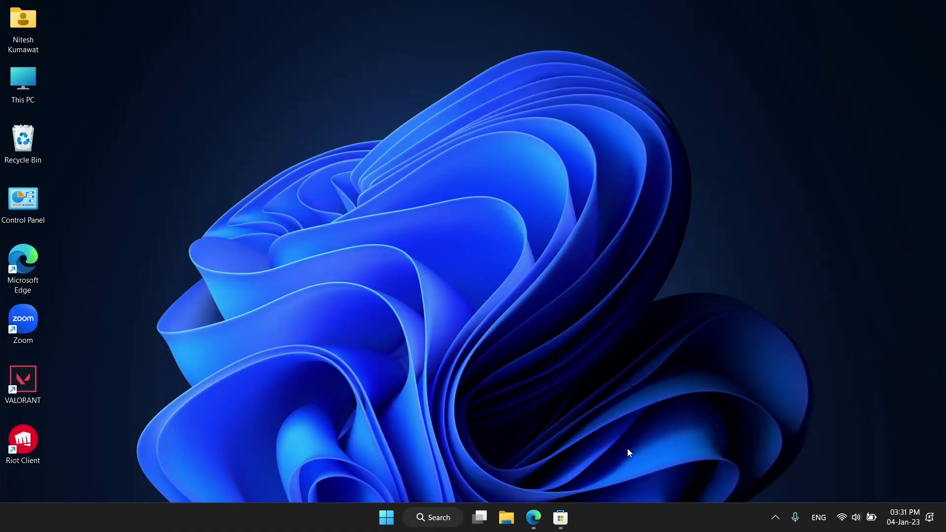
Launch PowerToys Settings and check for updates on the General page
{"action": "left_click", "coordinate": [386, 526]}
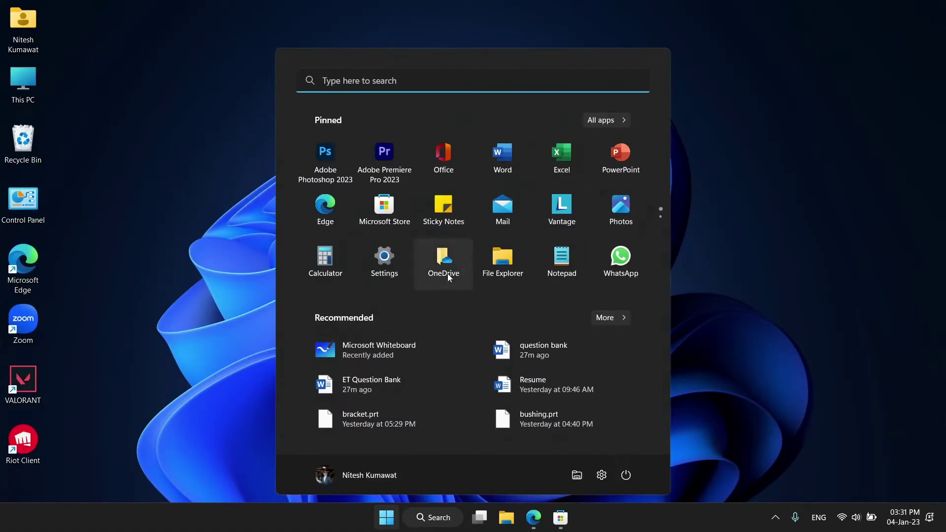
{"action": "scroll", "coordinate": [447, 273], "scroll_direction": "down", "scroll_amount": 1}
{"action": "left_click", "coordinate": [502, 261]}
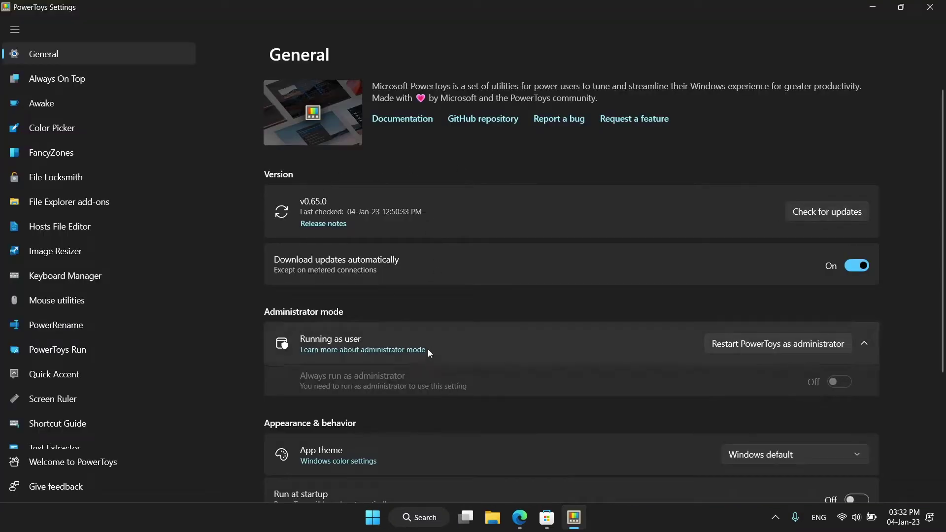
{"action": "left_click", "coordinate": [818, 214]}
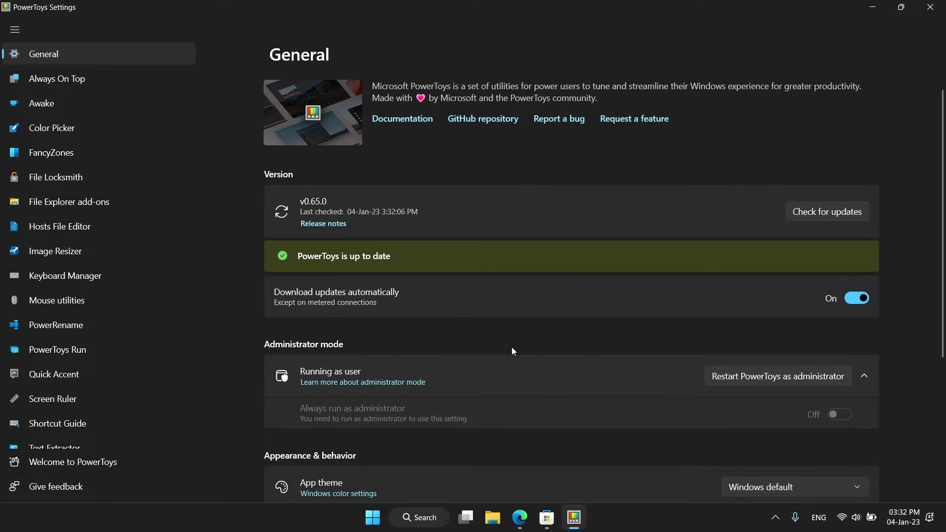
Turn on the Run at startup option so that PowerToys launches automatically
{"action": "scroll", "coordinate": [513, 351], "scroll_direction": "down", "scroll_amount": 4}
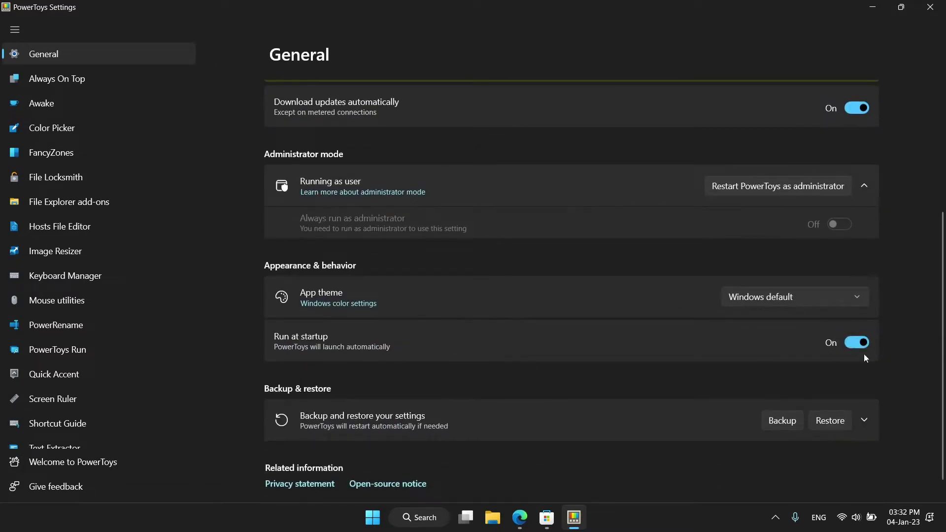
{"action": "left_click", "coordinate": [855, 342]}
{"action": "scroll", "coordinate": [542, 417], "scroll_direction": "up", "scroll_amount": 4}
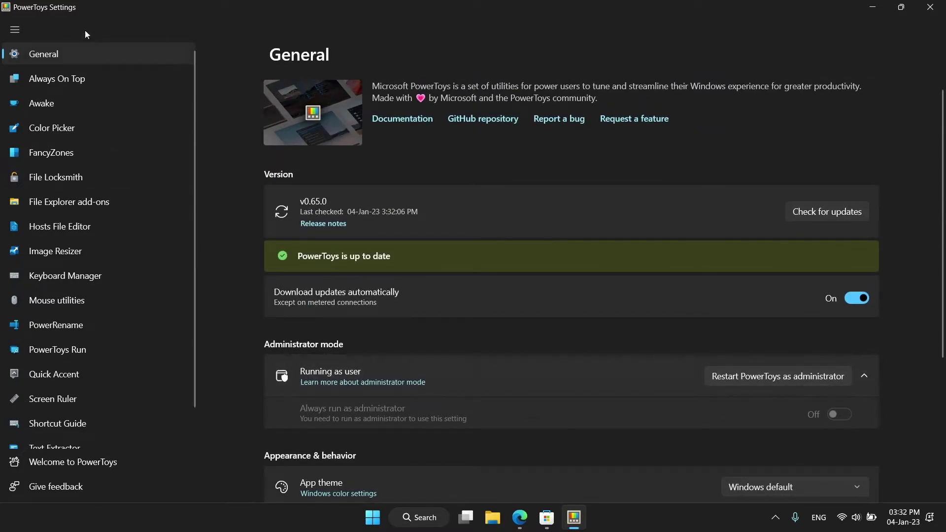
Show the Always On Top settings and switch the utility off and back on
{"action": "left_click", "coordinate": [47, 81]}
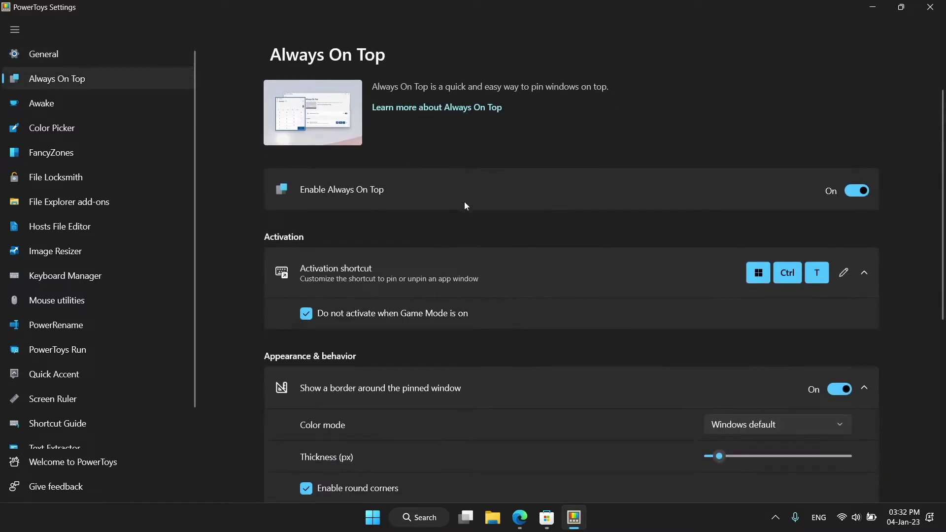
{"action": "left_click", "coordinate": [861, 194]}
{"action": "left_click", "coordinate": [859, 191]}
Launch Notepad, reposition its window over PowerToys Settings and pin it with Always On Top
{"action": "key", "text": "super"}
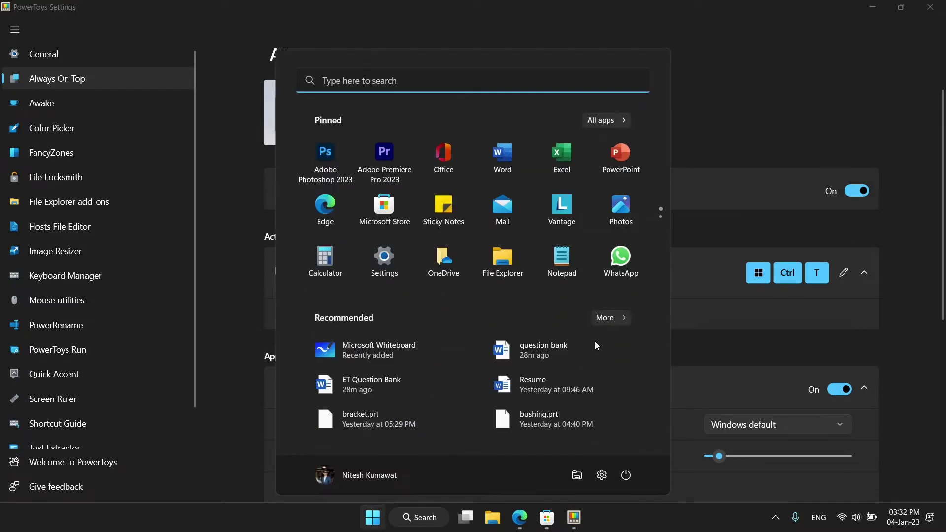
{"action": "type", "text": "notepad"}
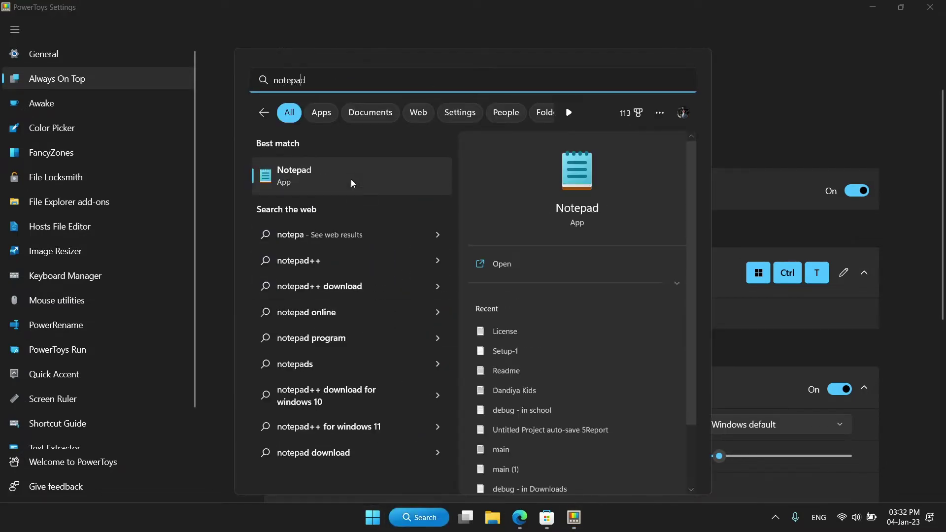
{"action": "left_click", "coordinate": [350, 181]}
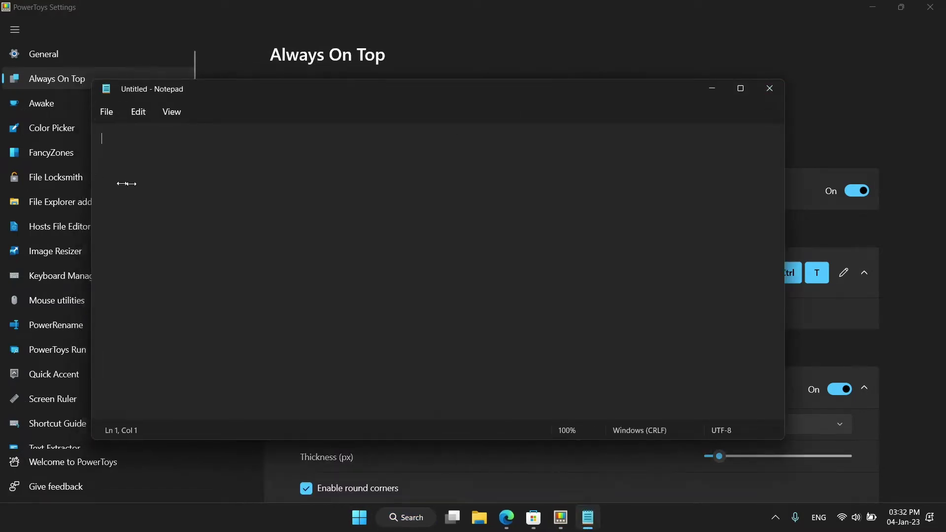
{"action": "left_click_drag", "start_coordinate": [591, 91], "coordinate": [315, 89]}
{"action": "key", "text": "super+ctrl+t"}
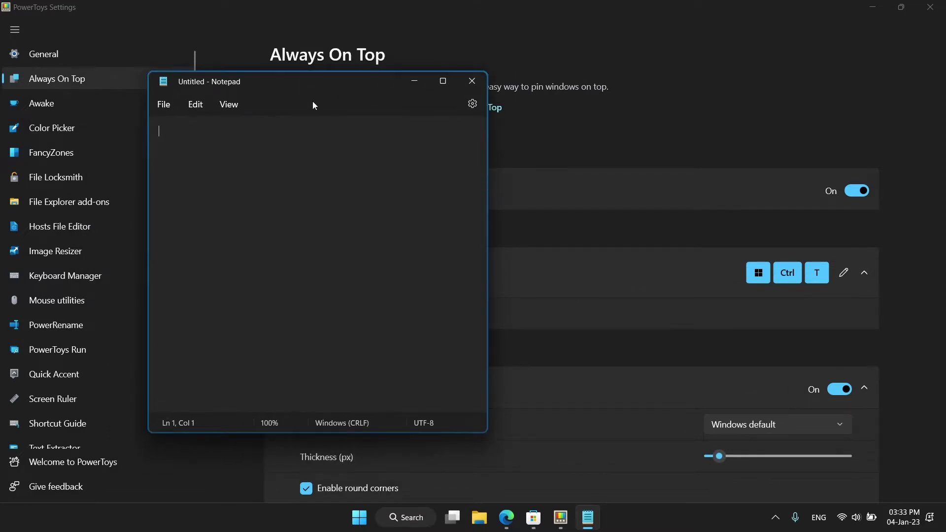
Test the pinned Notepad window by moving it, minimizing PowerToys Settings and switching between the other open apps
{"action": "left_click_drag", "start_coordinate": [313, 93], "coordinate": [343, 98]}
{"action": "left_click", "coordinate": [871, 8]}
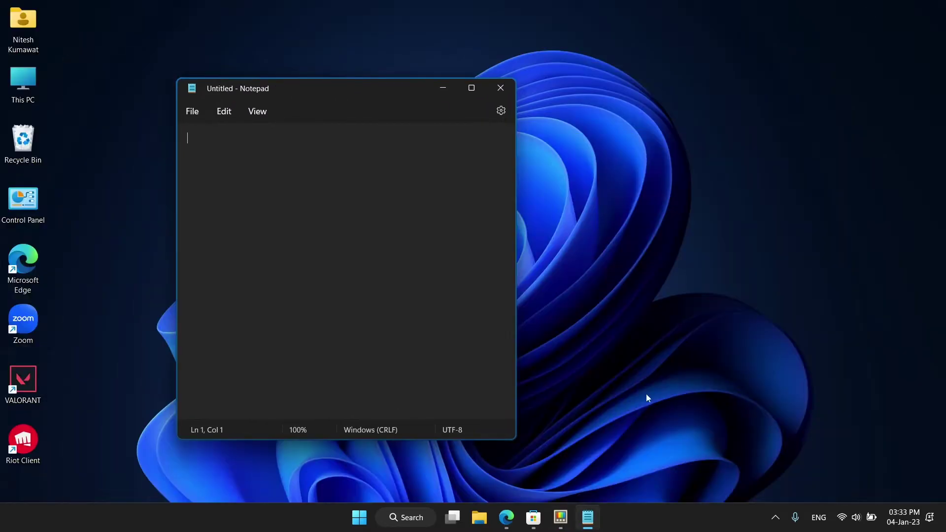
{"action": "left_click", "coordinate": [561, 517]}
{"action": "left_click", "coordinate": [533, 518]}
{"action": "left_click", "coordinate": [507, 518]}
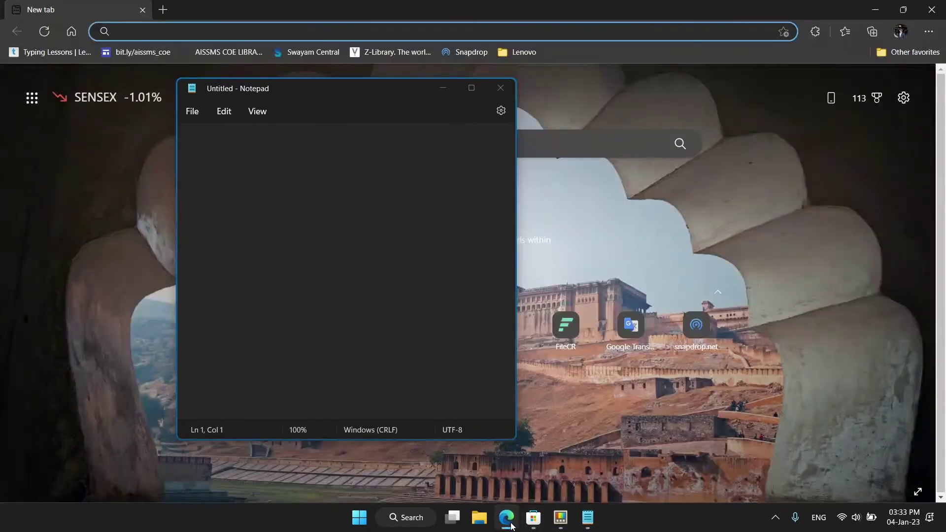
{"action": "left_click", "coordinate": [563, 523]}
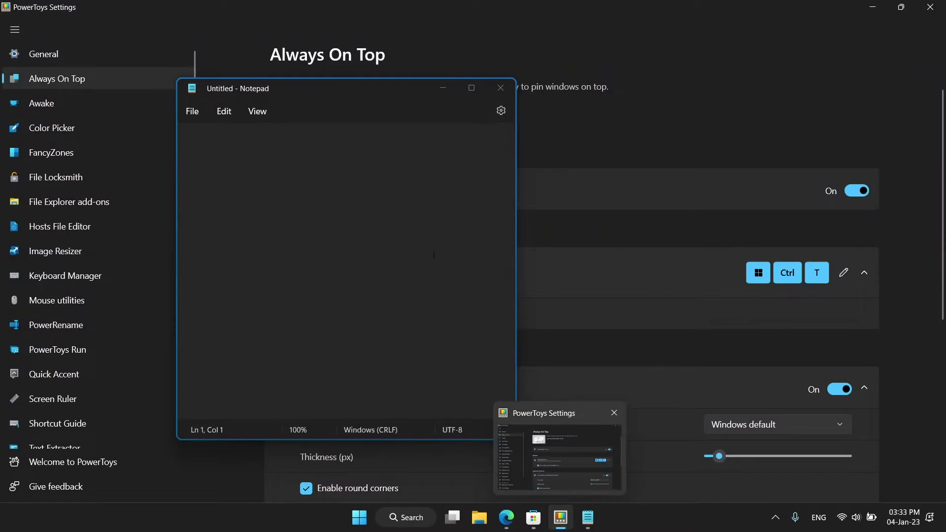
Unpin the Notepad window from the top and minimize both PowerToys Settings and Notepad
{"action": "left_click", "coordinate": [347, 97]}
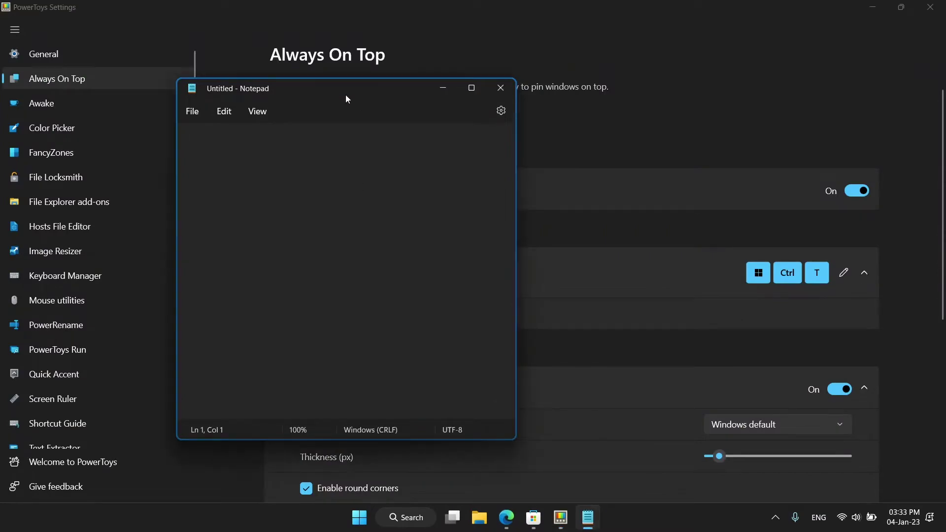
{"action": "key", "text": "super+ctrl+t"}
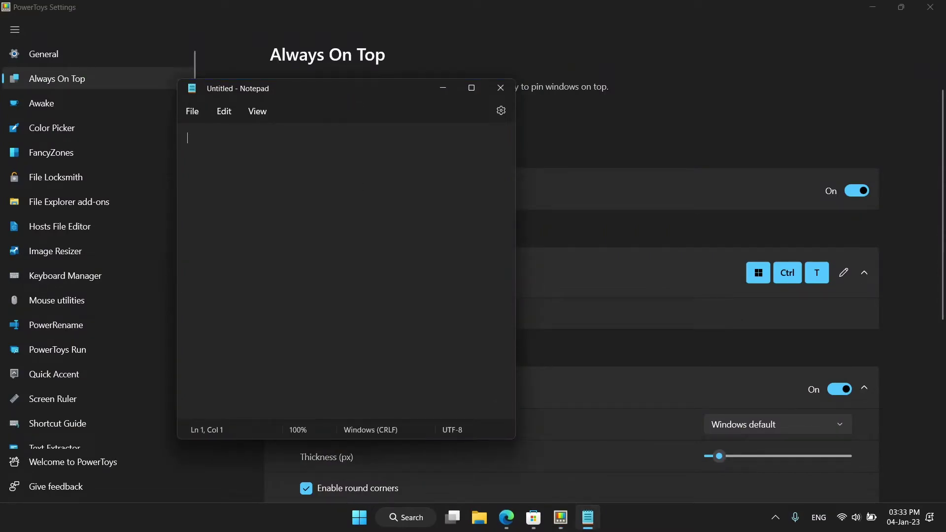
{"action": "left_click", "coordinate": [871, 7]}
{"action": "left_click", "coordinate": [441, 93]}
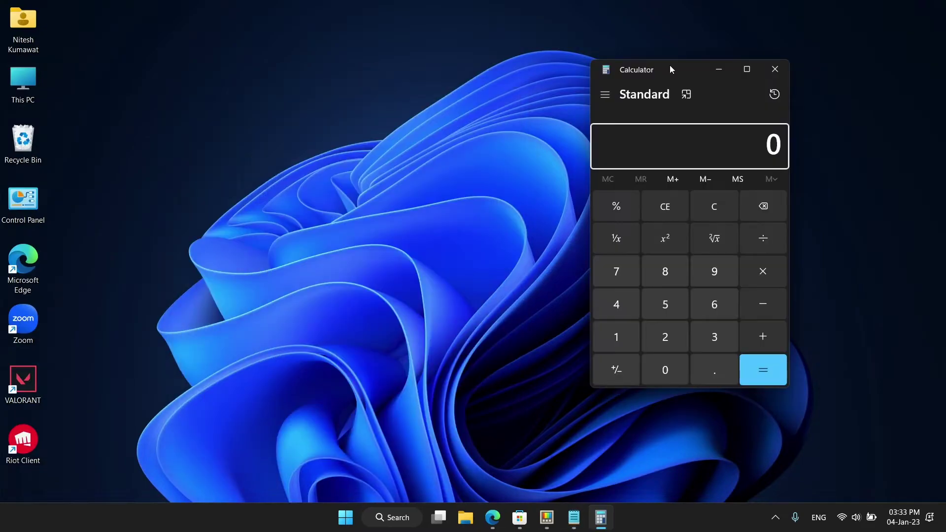
Pin the Calculator window with Always On Top and move it clear of the Always On Top options
{"action": "key", "text": "super+ctrl+t"}
{"action": "left_click", "coordinate": [601, 517]}
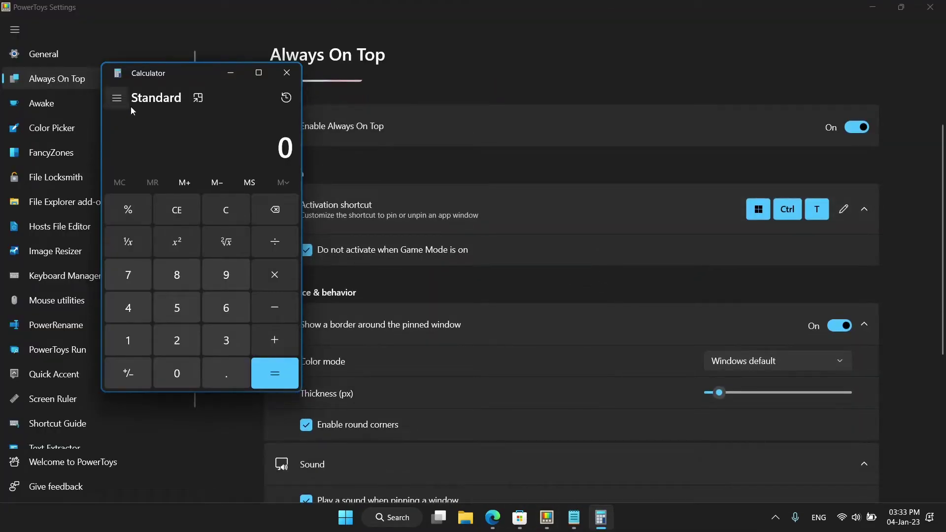
{"action": "left_click_drag", "start_coordinate": [180, 73], "coordinate": [107, 82]}
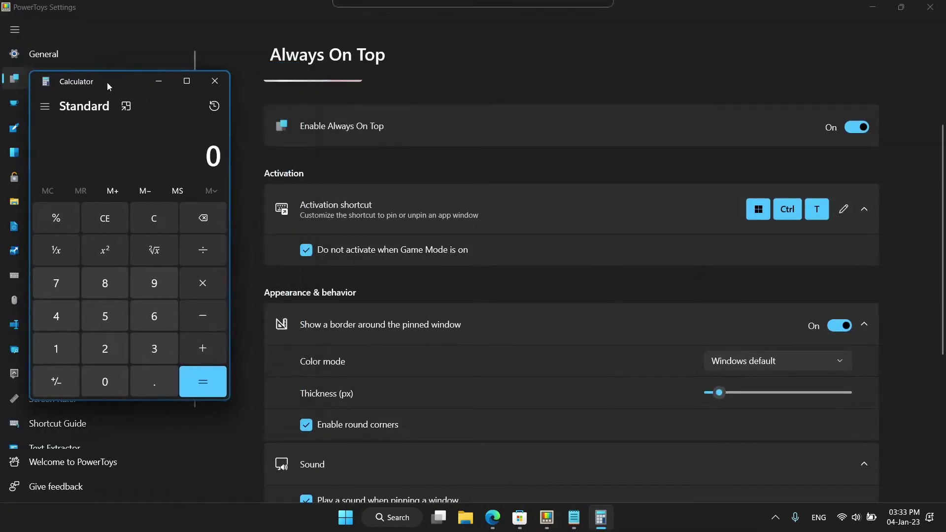
Try the border around the pinned window off and on again, keeping the Windows default color mode and the same thickness
{"action": "scroll", "coordinate": [513, 253], "scroll_direction": "down", "scroll_amount": 3}
{"action": "left_click", "coordinate": [839, 199]}
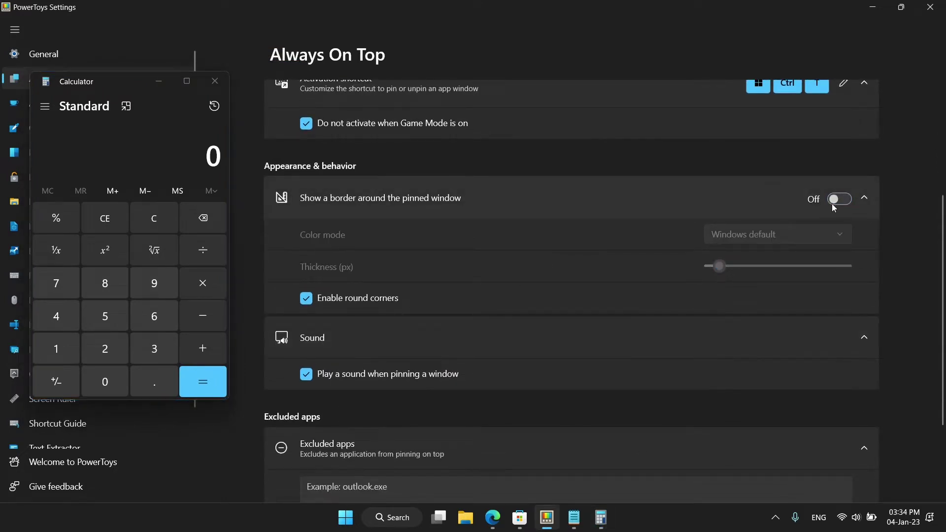
{"action": "left_click", "coordinate": [838, 199]}
{"action": "left_click", "coordinate": [740, 235]}
{"action": "left_click", "coordinate": [740, 235]}
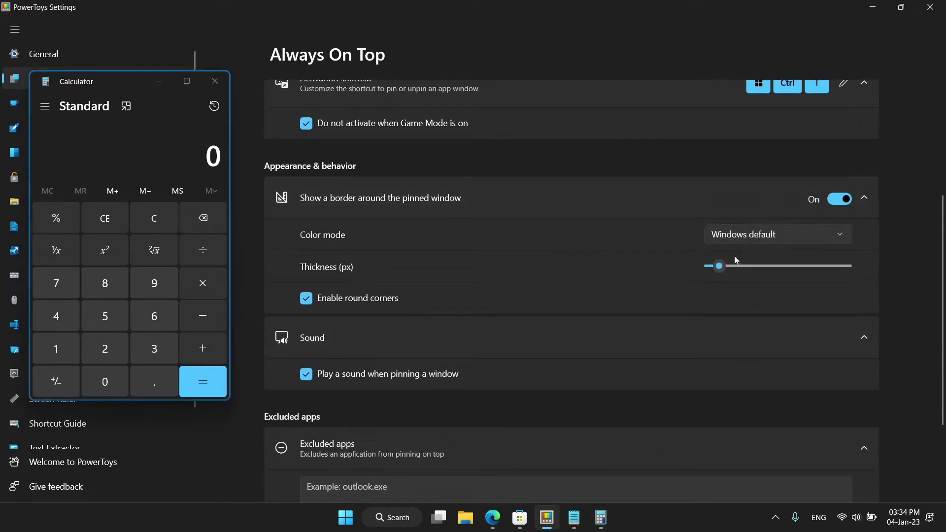
{"action": "mouse_move", "coordinate": [719, 266]}
{"action": "left_mouse_down"}
{"action": "mouse_move", "coordinate": [803, 266]}
{"action": "mouse_move", "coordinate": [709, 270]}
{"action": "mouse_move", "coordinate": [719, 267]}
{"action": "left_mouse_up"}
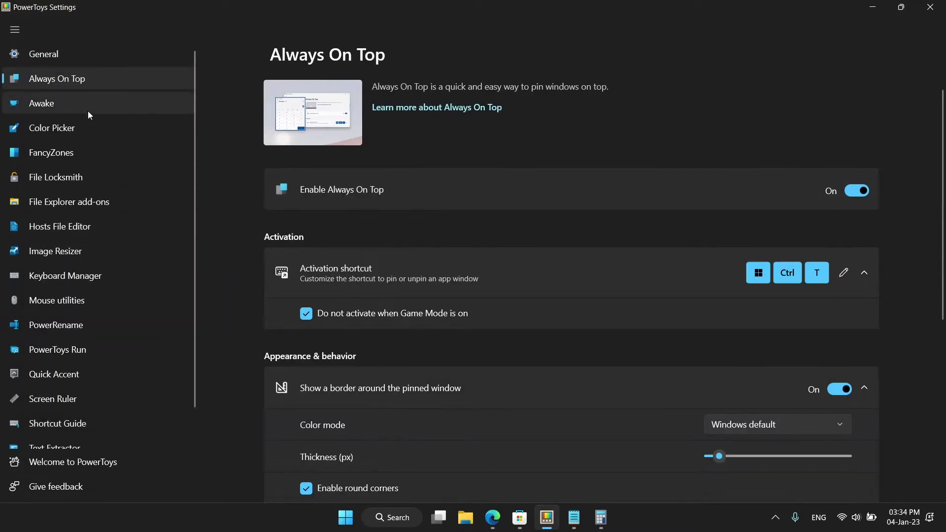
Enable the Awake utility and set its mode to Keep awake temporarily
{"action": "left_click", "coordinate": [88, 111]}
{"action": "left_click", "coordinate": [853, 196]}
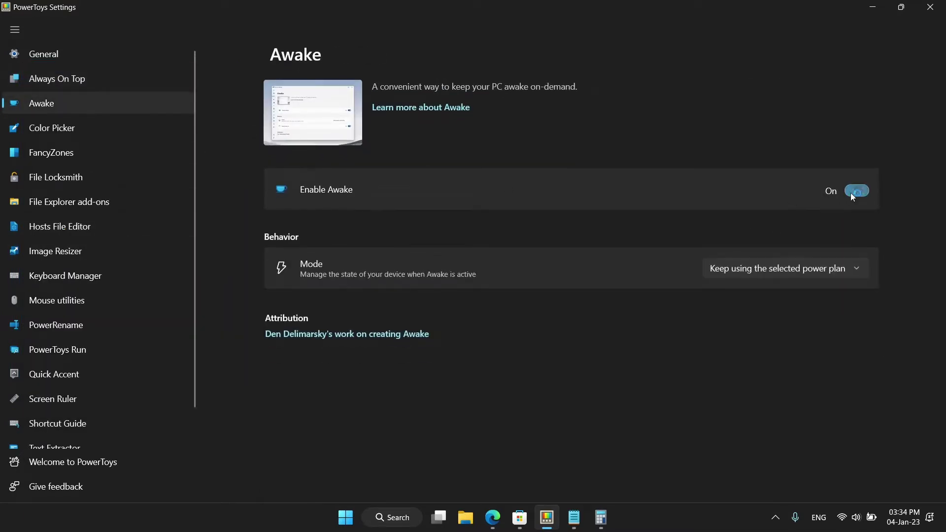
{"action": "left_click", "coordinate": [761, 279]}
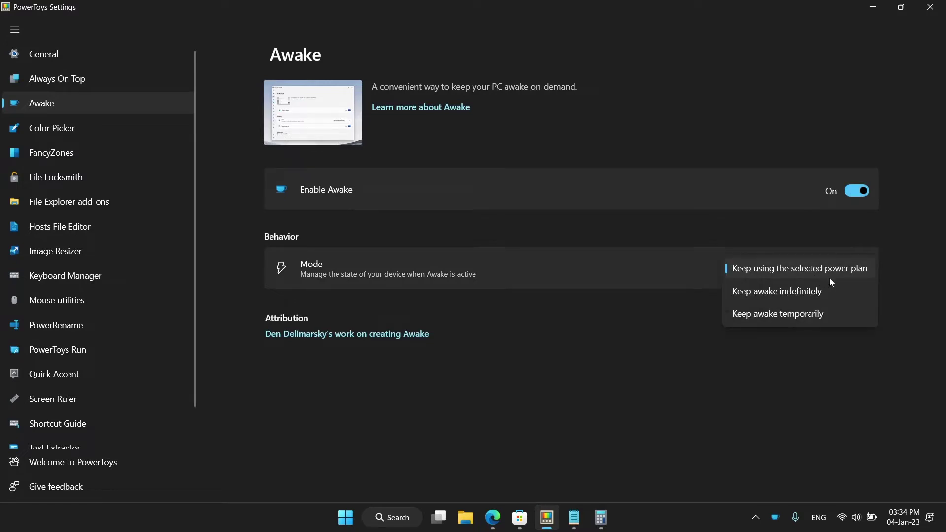
{"action": "left_click", "coordinate": [802, 294]}
{"action": "left_click", "coordinate": [795, 268]}
{"action": "left_click", "coordinate": [781, 292]}
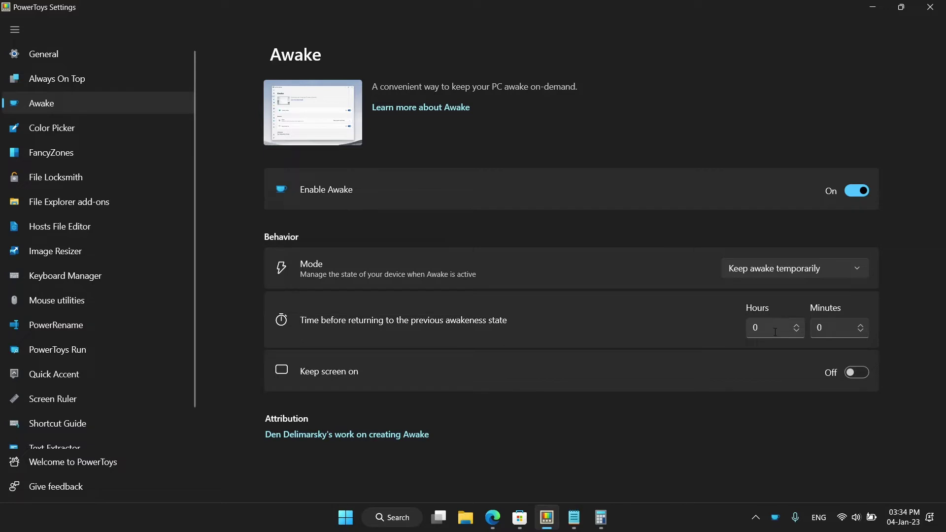
Move the PowerToys Awake icon from the taskbar into the hidden system tray icons
{"action": "left_click_drag", "start_coordinate": [775, 518], "coordinate": [775, 466]}
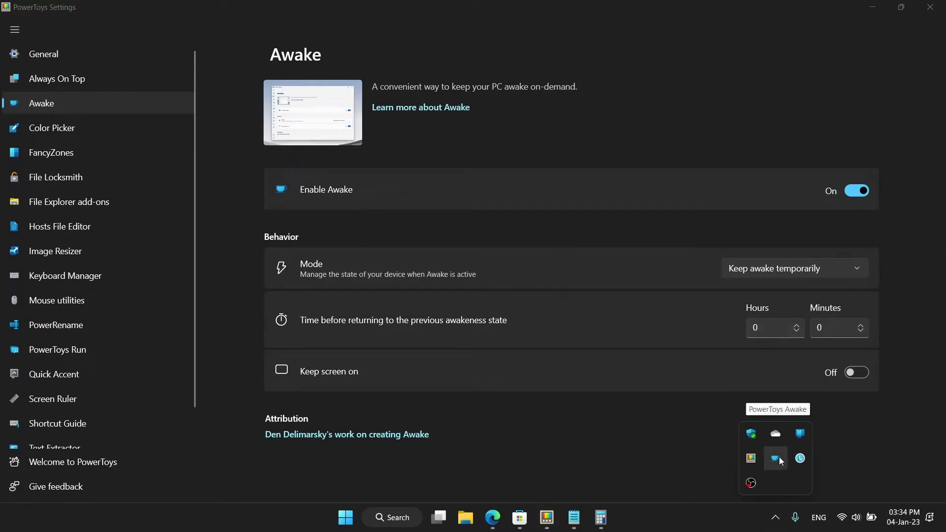
View the Awake tray options, set the Awake mode to Keep using the selected power plan, and disable Awake
{"action": "right_click", "coordinate": [779, 461]}
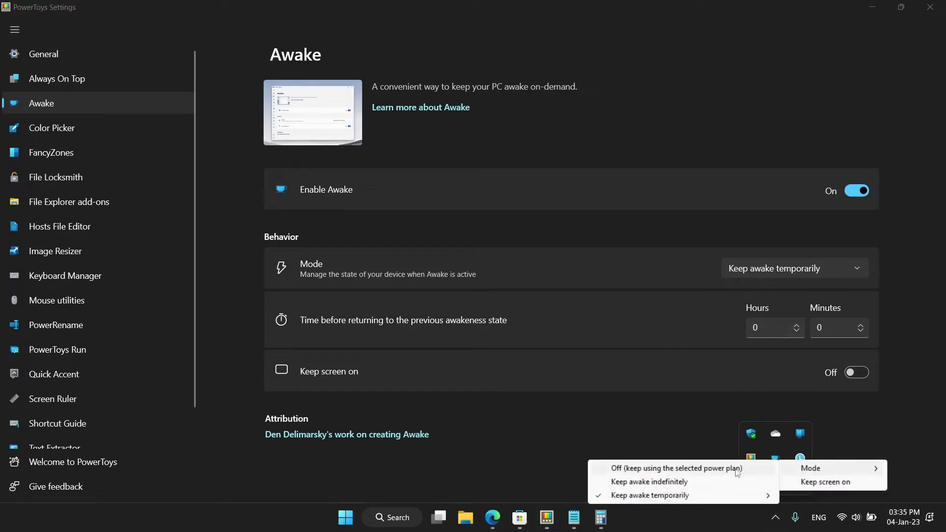
{"action": "left_click", "coordinate": [815, 483]}
{"action": "left_click", "coordinate": [791, 269]}
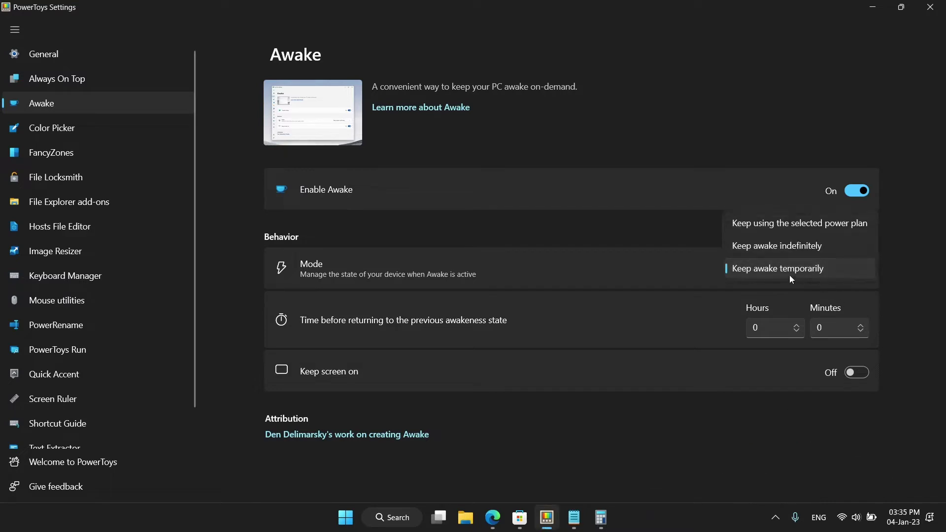
{"action": "left_click", "coordinate": [779, 227]}
{"action": "left_click", "coordinate": [856, 190]}
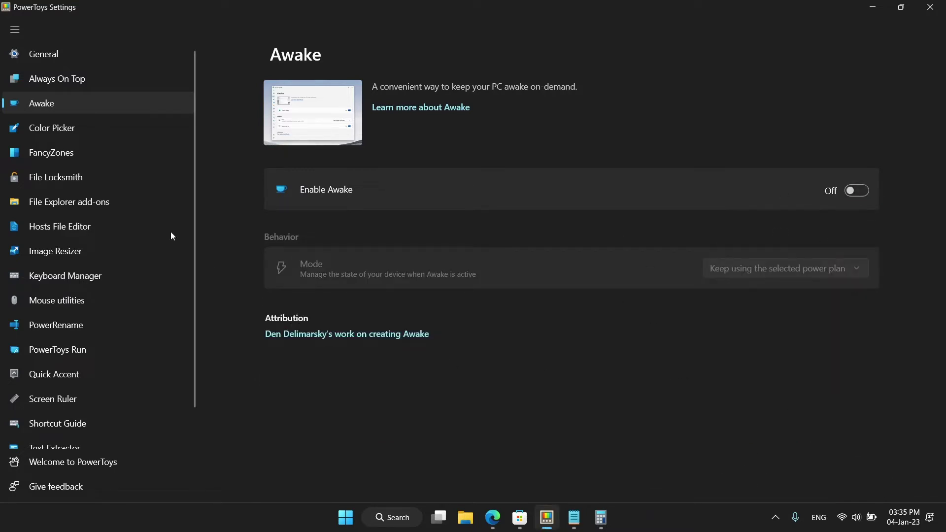
Open the Color Picker settings and pick the blue of the activation shortcut keys with Color Picker
{"action": "left_click", "coordinate": [109, 128]}
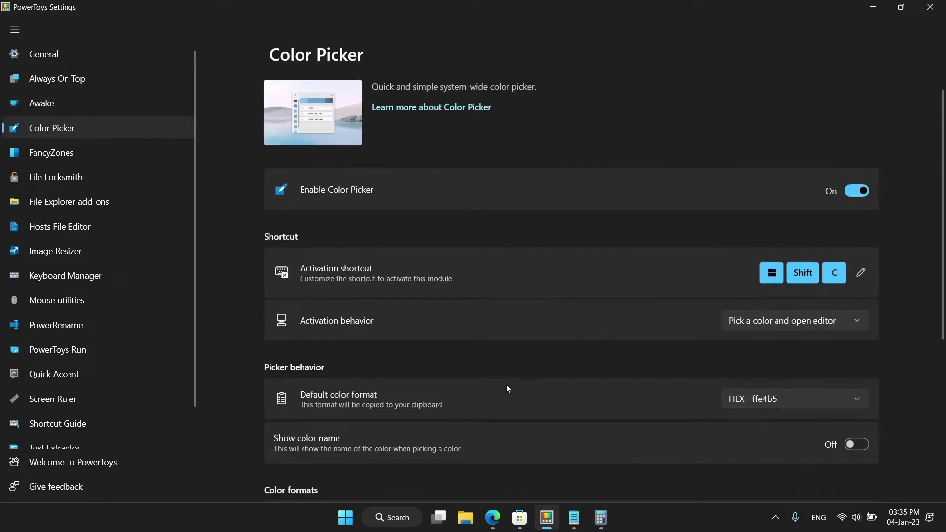
{"action": "scroll", "coordinate": [510, 385], "scroll_direction": "down", "scroll_amount": 5}
{"action": "scroll", "coordinate": [528, 392], "scroll_direction": "up", "scroll_amount": 5}
{"action": "key", "text": "super+shift+c"}
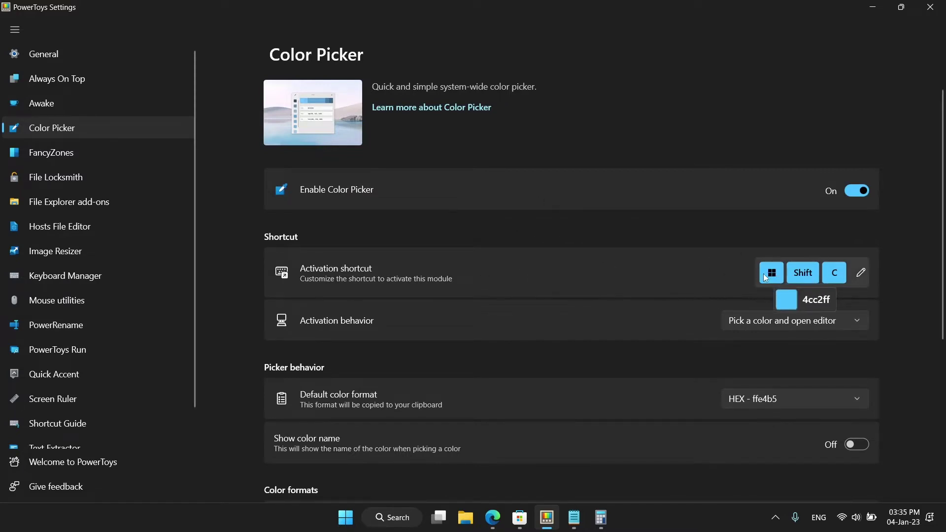
{"action": "left_click", "coordinate": [828, 277]}
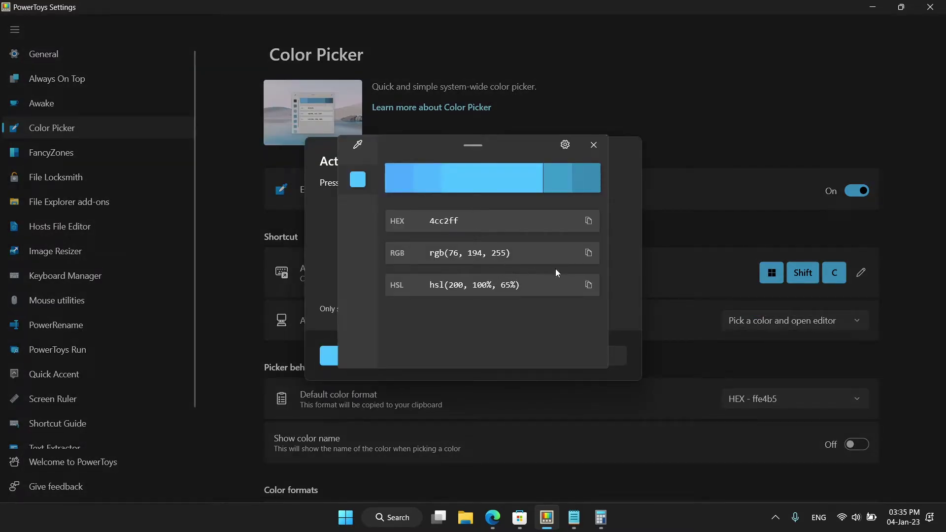
Copy the picked color's RGB value, then close the color editor and dismiss the activation shortcut dialog
{"action": "left_click", "coordinate": [588, 253]}
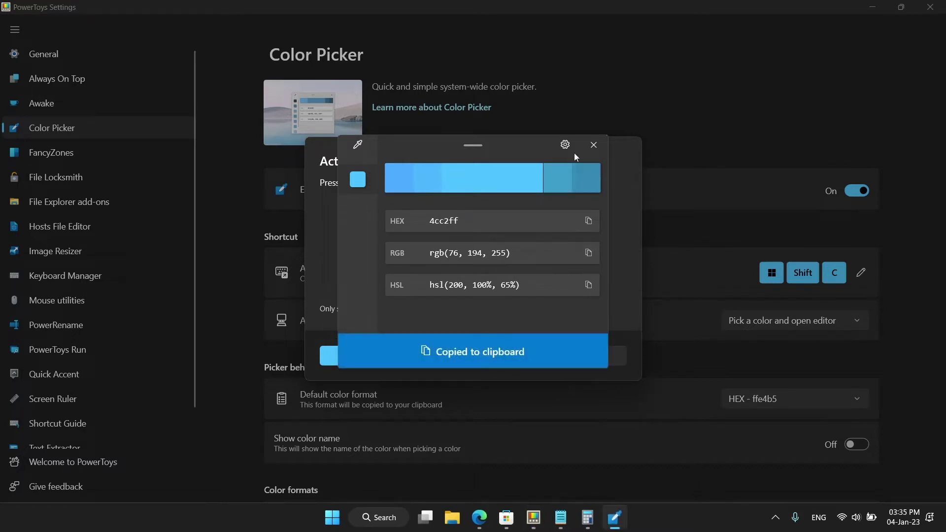
{"action": "left_click", "coordinate": [593, 145]}
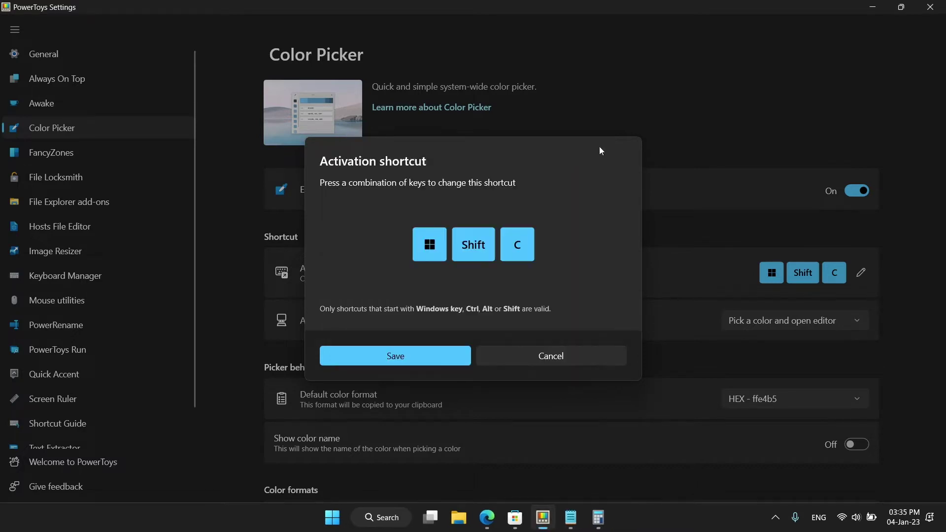
{"action": "left_click", "coordinate": [513, 355]}
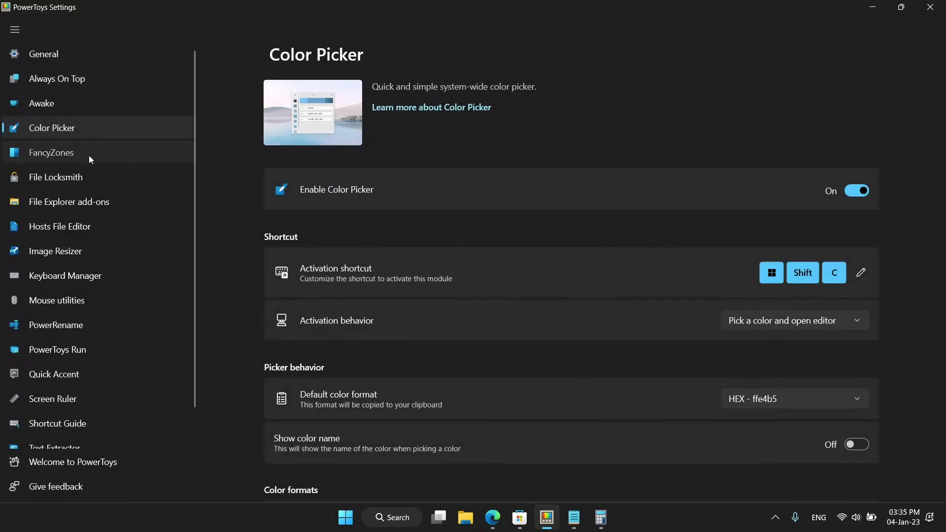
Launch the FancyZones layout editor from its settings and try the creation of a new custom layout
{"action": "left_click", "coordinate": [89, 155]}
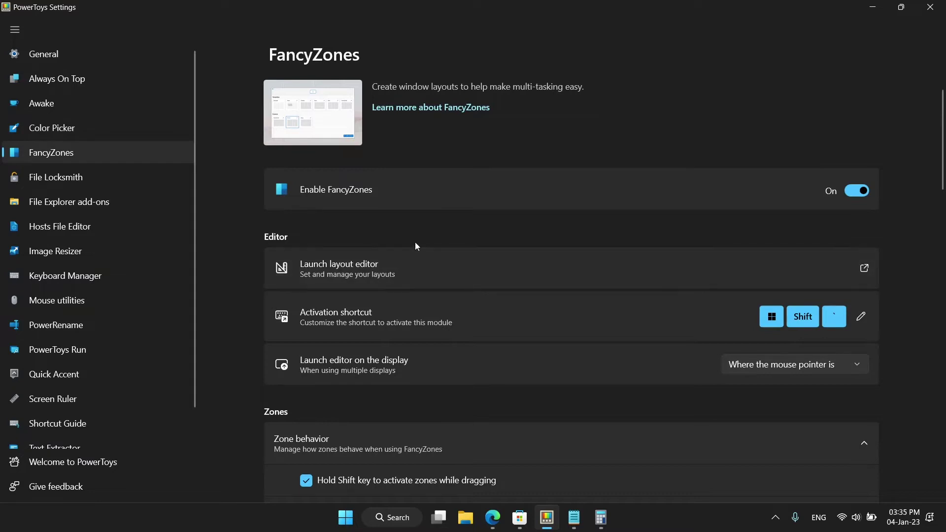
{"action": "scroll", "coordinate": [514, 242], "scroll_direction": "down", "scroll_amount": 2}
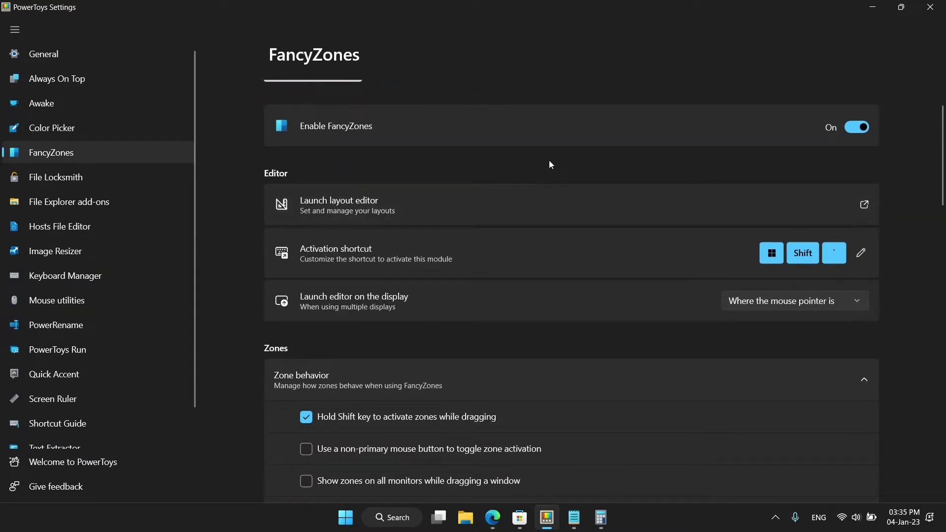
{"action": "key", "text": "super+shift+grave"}
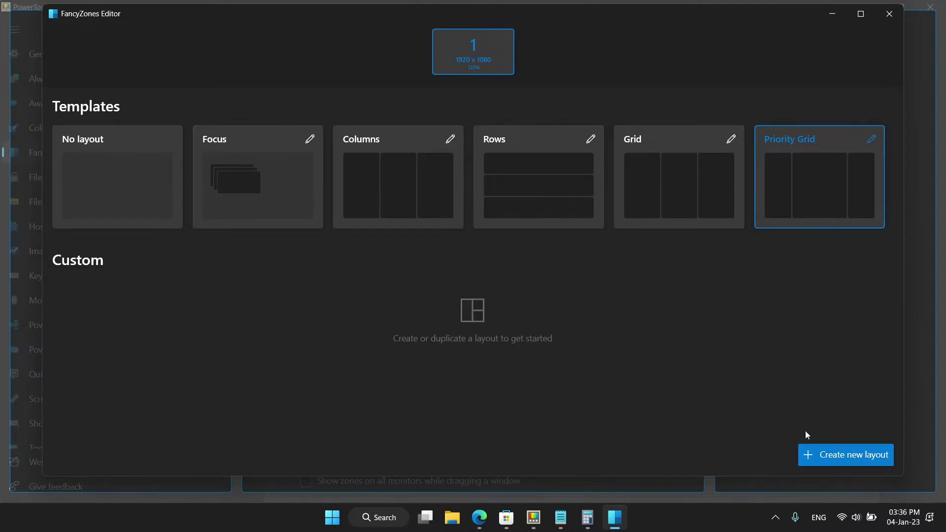
{"action": "left_click", "coordinate": [837, 454]}
{"action": "left_click", "coordinate": [536, 372]}
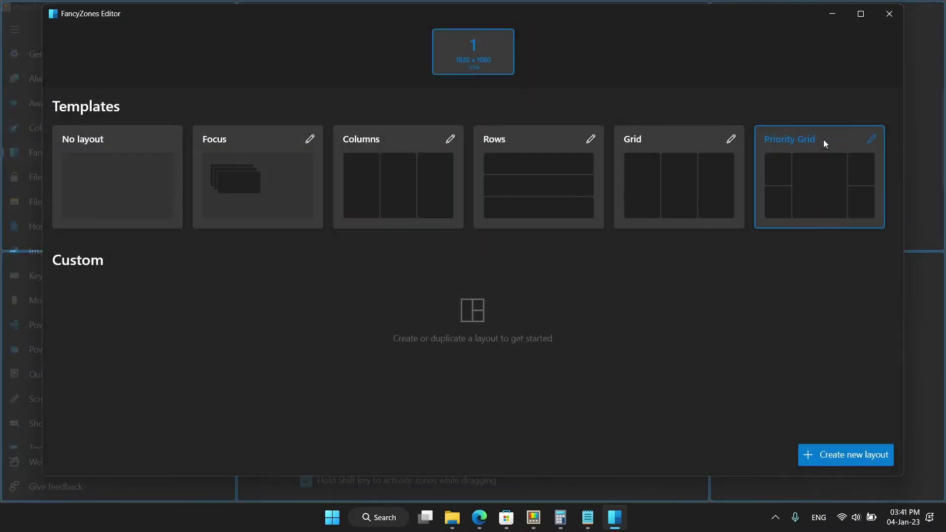
Edit the Priority Grid template to 4 zones with 39 px of space around zones and save it
{"action": "left_click", "coordinate": [871, 139]}
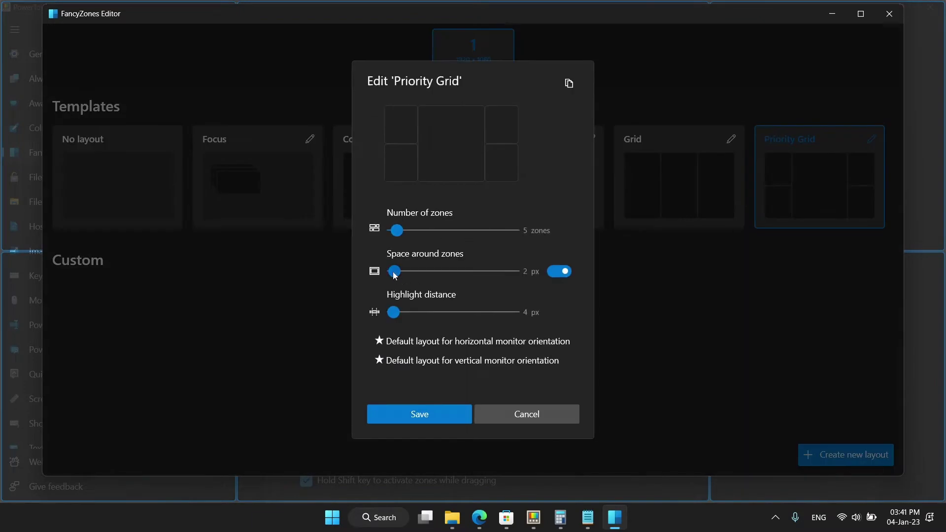
{"action": "left_click_drag", "start_coordinate": [394, 273], "coordinate": [393, 230]}
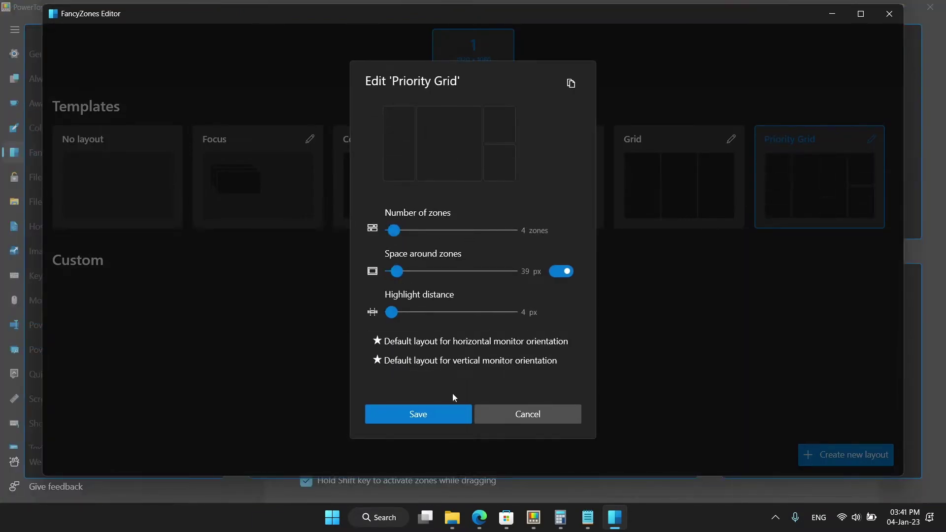
{"action": "left_click", "coordinate": [441, 423]}
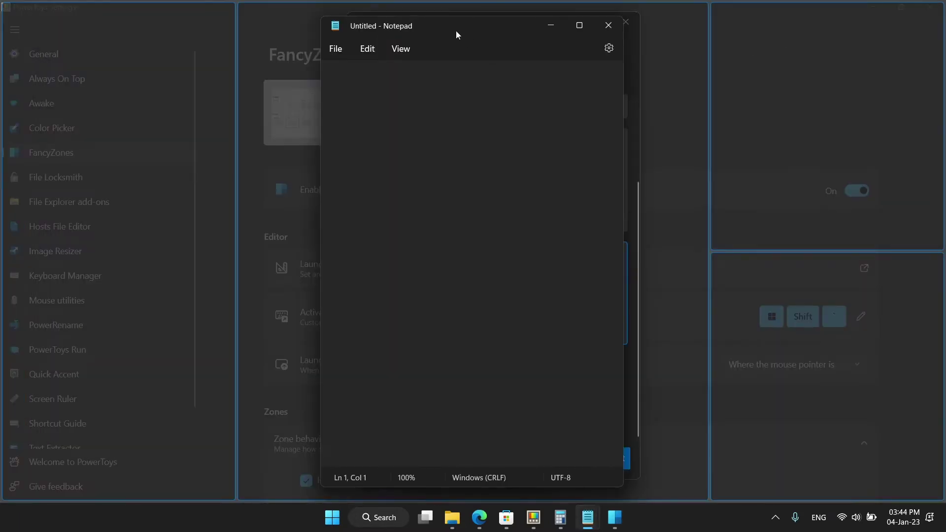
Move the Notepad window over the upper-right layout zone and shrink its height and width to fit that zone
{"action": "left_click_drag", "start_coordinate": [456, 34], "coordinate": [770, 24]}
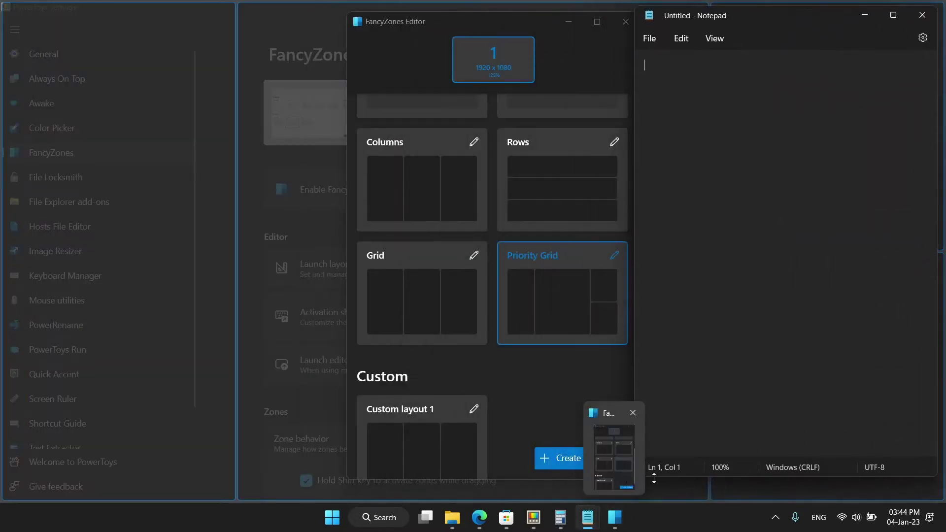
{"action": "left_click_drag", "start_coordinate": [654, 477], "coordinate": [653, 247]}
{"action": "left_click_drag", "start_coordinate": [633, 190], "coordinate": [712, 188]}
{"action": "left_click_drag", "start_coordinate": [640, 215], "coordinate": [701, 214]}
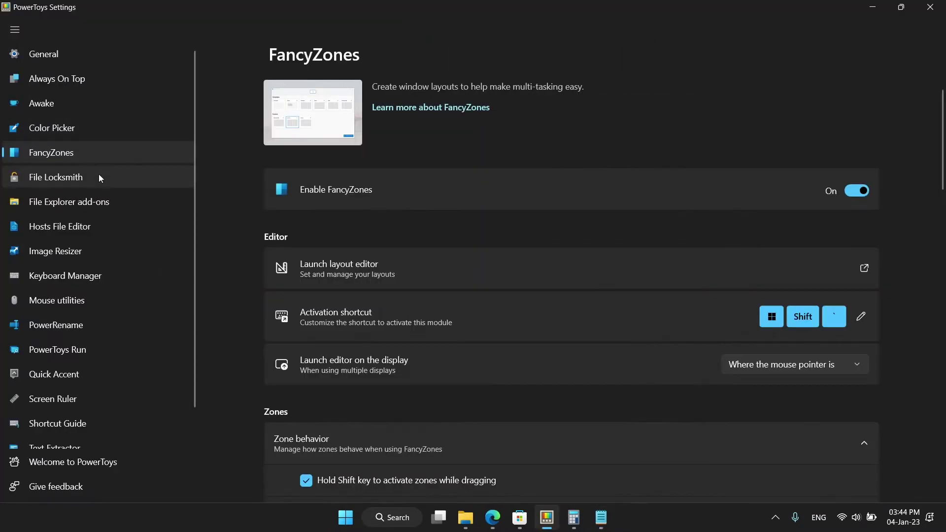
Open the File Locksmith settings and check what is using the SMD Practical Question Bank PDF in Downloads
{"action": "left_click", "coordinate": [96, 176]}
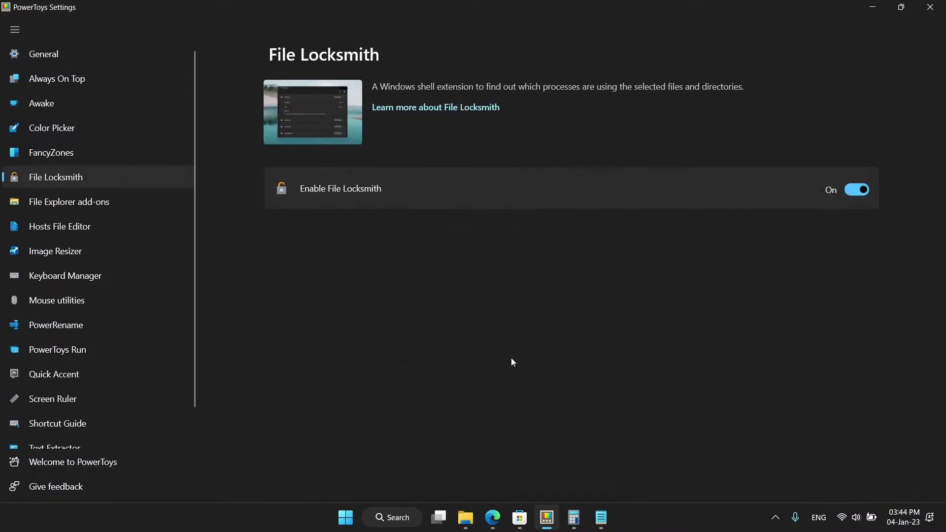
{"action": "key", "text": "alt+Tab"}
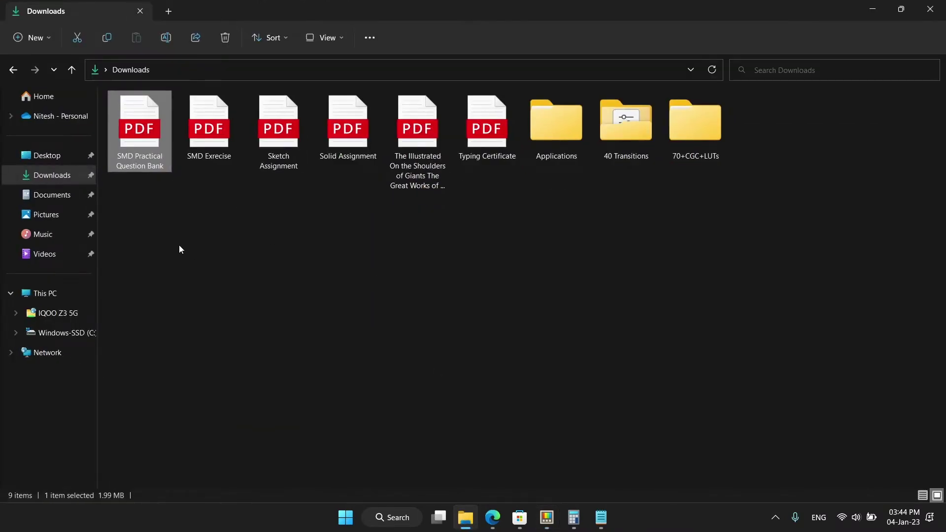
{"action": "right_click", "coordinate": [143, 148]}
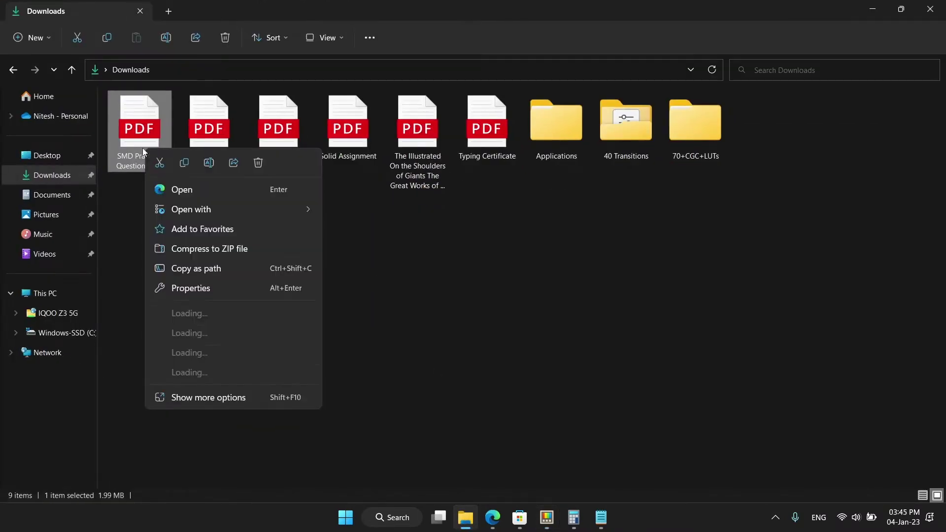
{"action": "left_click", "coordinate": [205, 392]}
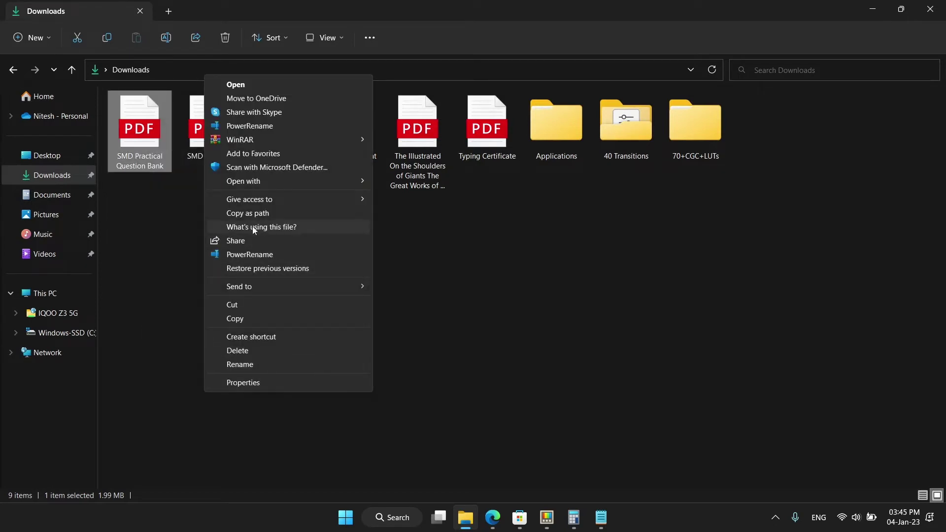
{"action": "left_click", "coordinate": [282, 227]}
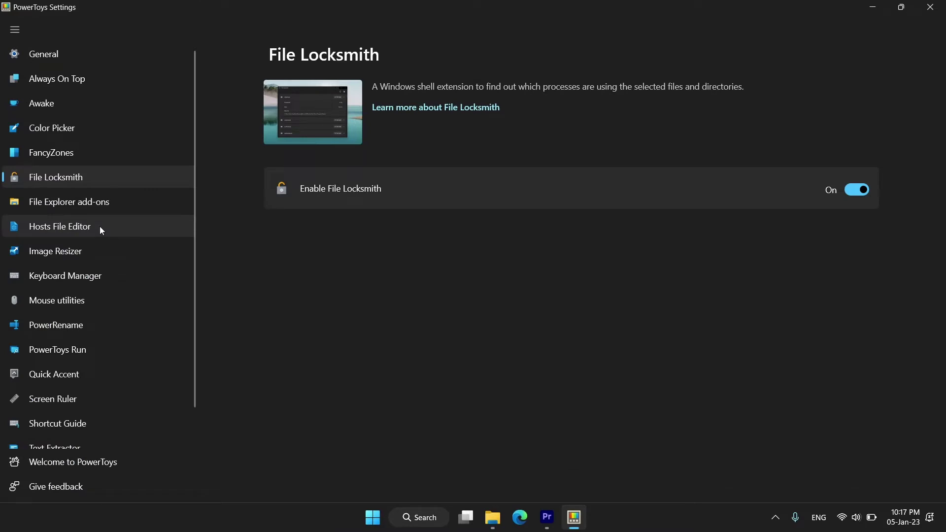
Launch the Hosts File Editor, copy the YouTube address from the Edge browser and return to the editor
{"action": "left_click", "coordinate": [100, 230]}
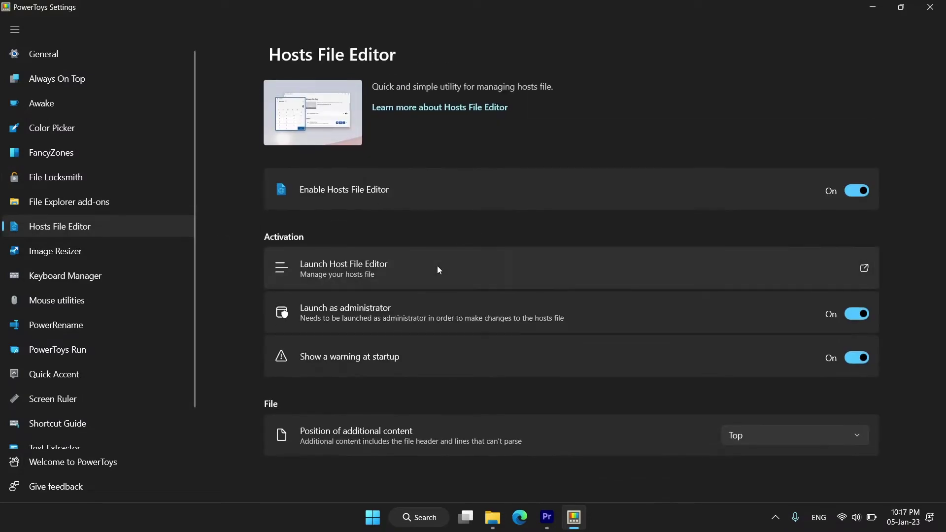
{"action": "left_click", "coordinate": [438, 270]}
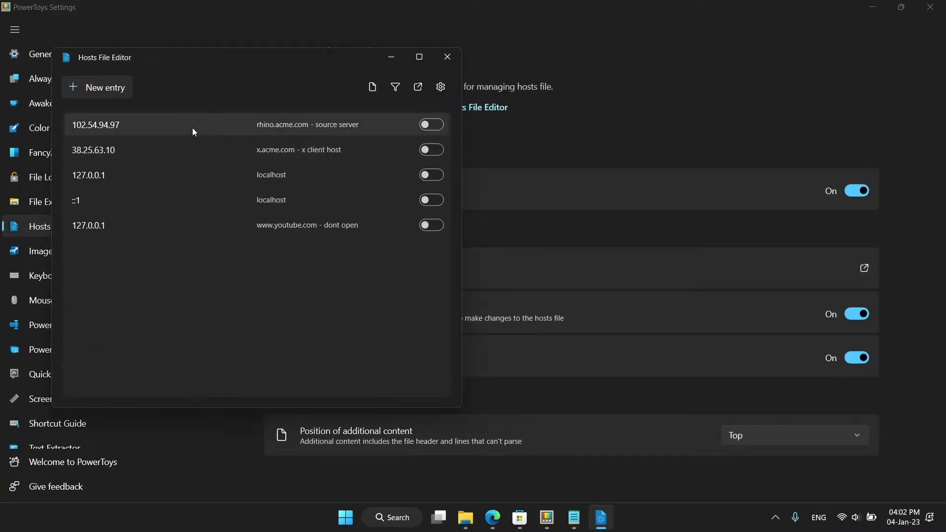
{"action": "left_click", "coordinate": [492, 517]}
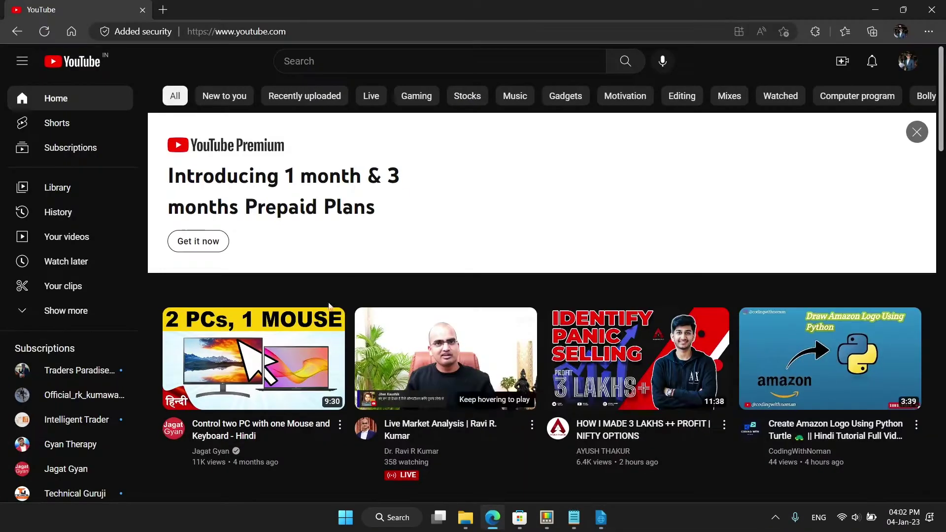
{"action": "left_click", "coordinate": [316, 32]}
{"action": "key", "text": "ctrl+c"}
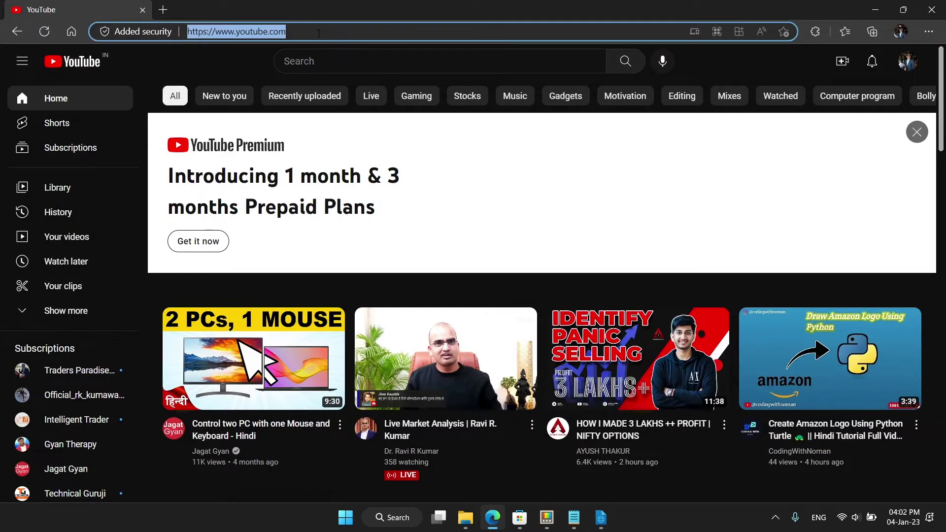
{"action": "key", "text": "alt+Tab"}
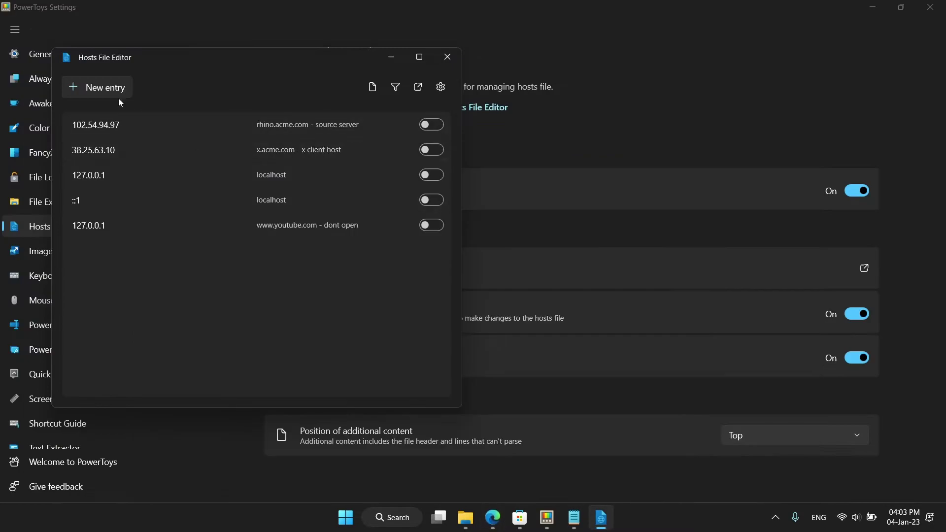
{"action": "left_click", "coordinate": [117, 94]}
{"action": "left_click", "coordinate": [140, 207]}
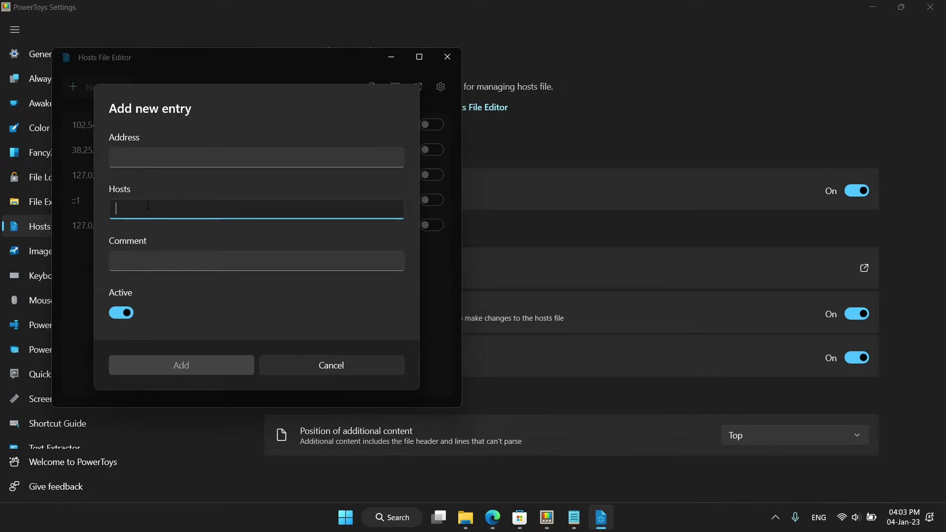
{"action": "key", "text": "ctrl+v"}
{"action": "key", "text": "BackSpace"}
{"action": "key", "text": "BackSpace"}
{"action": "key", "text": "BackSpace"}
{"action": "key", "text": "BackSpace"}
{"action": "key", "text": "BackSpace"}
{"action": "key", "text": "BackSpace"}
{"action": "key", "text": "BackSpace"}
{"action": "key", "text": "BackSpace"}
Give the YouTube entry the address 127.0.0.1 and the comment "dont open", and add it as active
{"action": "left_click", "coordinate": [173, 159]}
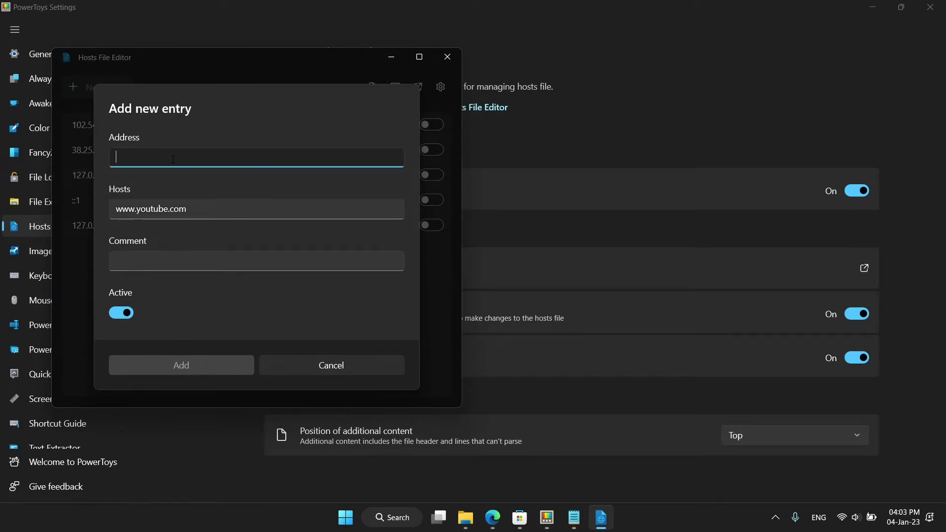
{"action": "type", "text": "127.0.0.1"}
{"action": "left_click", "coordinate": [130, 261]}
{"action": "type", "text": "do"}
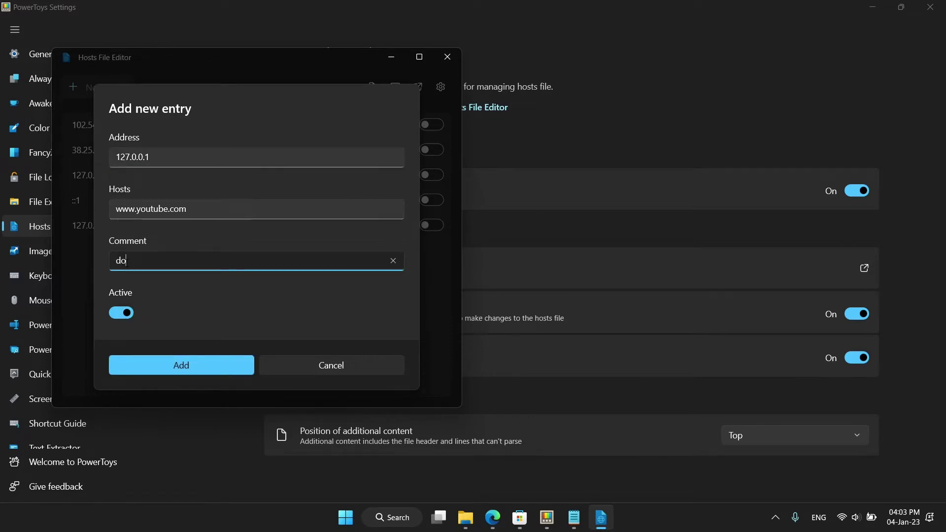
{"action": "type", "text": "nt open"}
{"action": "key", "text": "Tab"}
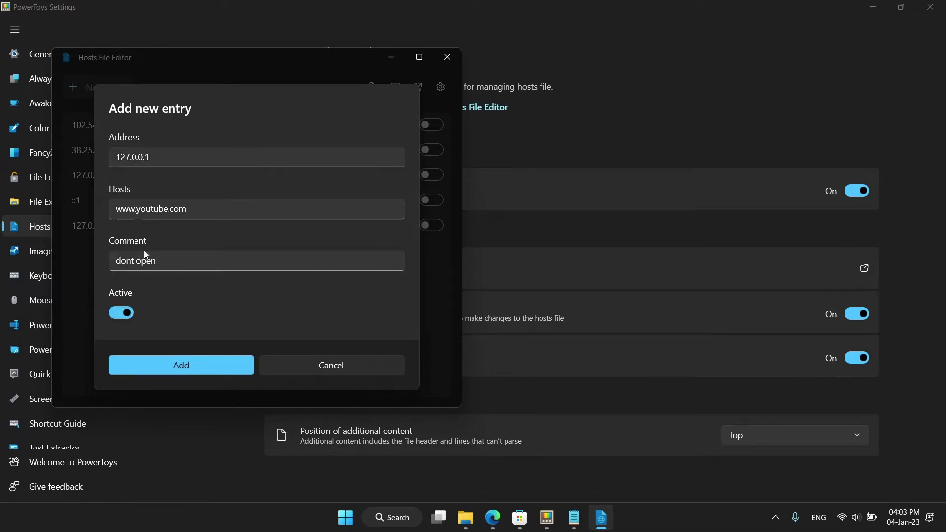
{"action": "double_click", "coordinate": [127, 161]}
{"action": "left_click", "coordinate": [159, 155]}
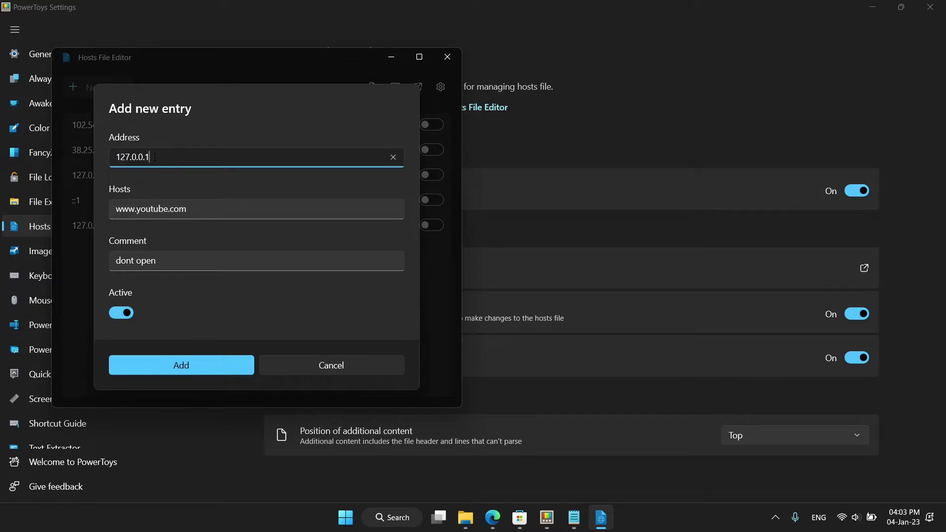
{"action": "left_click", "coordinate": [181, 365]}
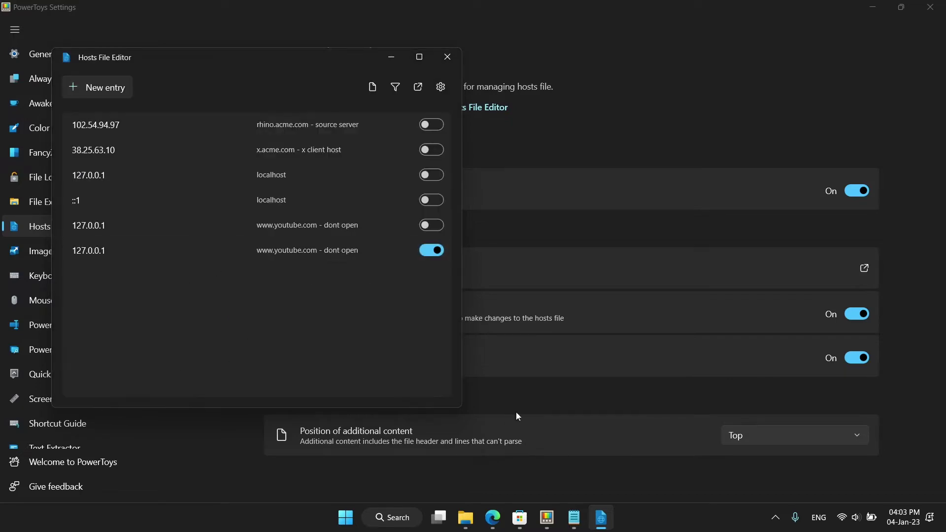
Restart the Edge browser, try to load YouTube, retry the connection and close the YouTube tab
{"action": "left_click", "coordinate": [493, 517]}
{"action": "left_click", "coordinate": [931, 9]}
{"action": "left_click", "coordinate": [492, 517]}
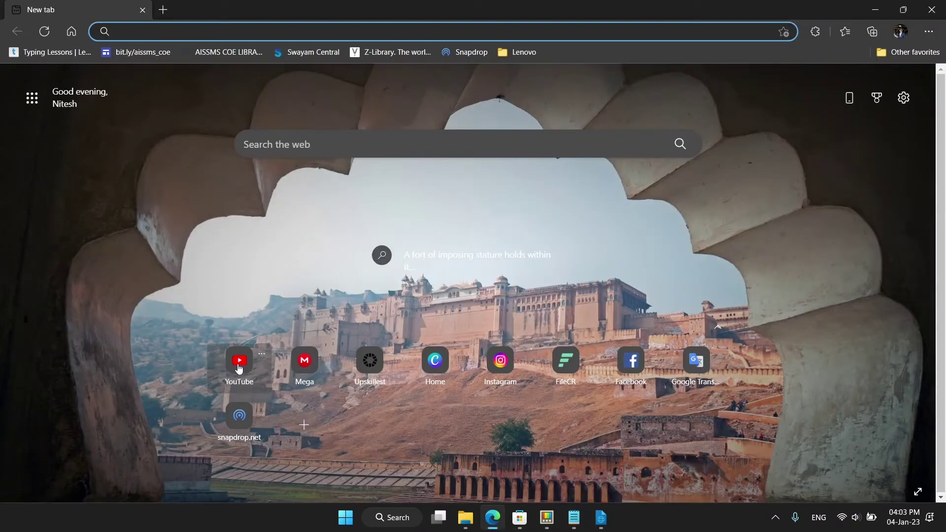
{"action": "left_click", "coordinate": [238, 365]}
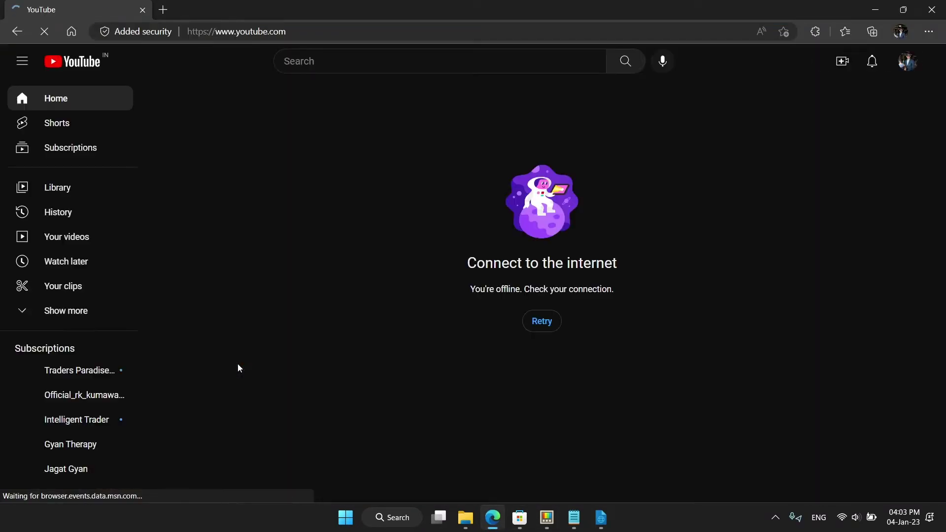
{"action": "left_click", "coordinate": [541, 328]}
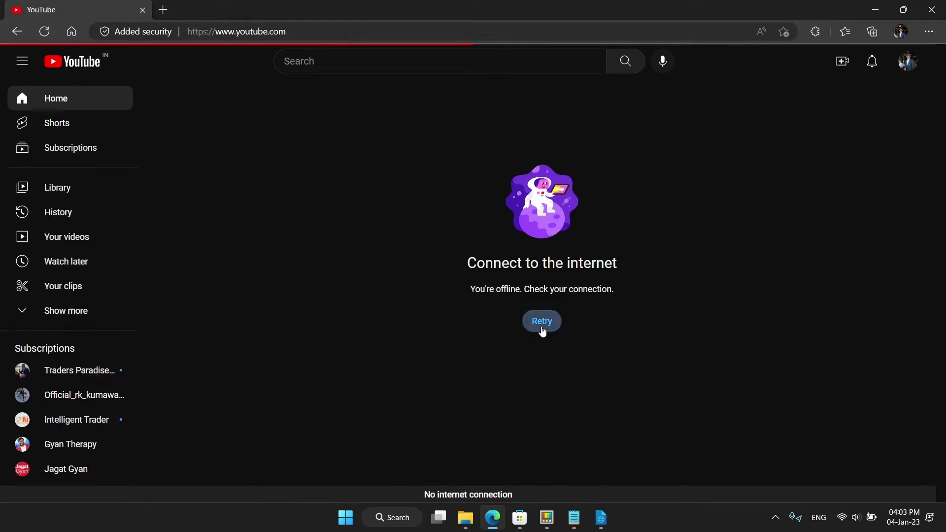
{"action": "left_click", "coordinate": [168, 10]}
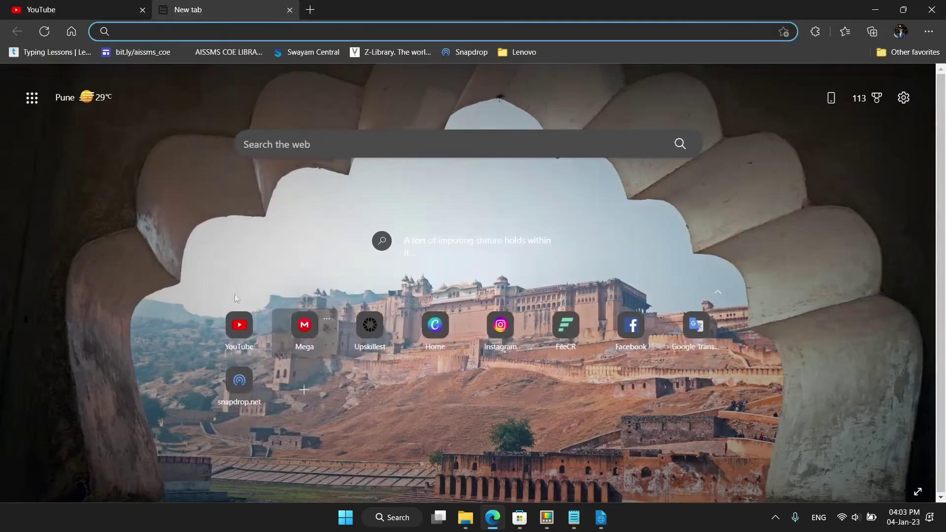
{"action": "left_click", "coordinate": [142, 10]}
{"action": "left_click", "coordinate": [600, 517]}
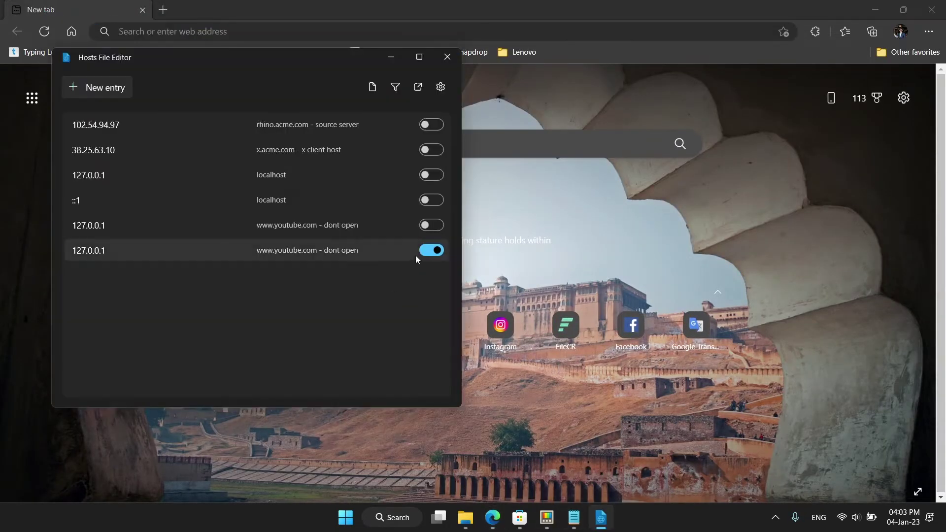
{"action": "left_click", "coordinate": [430, 248]}
{"action": "left_click", "coordinate": [448, 57]}
{"action": "left_click", "coordinate": [932, 8]}
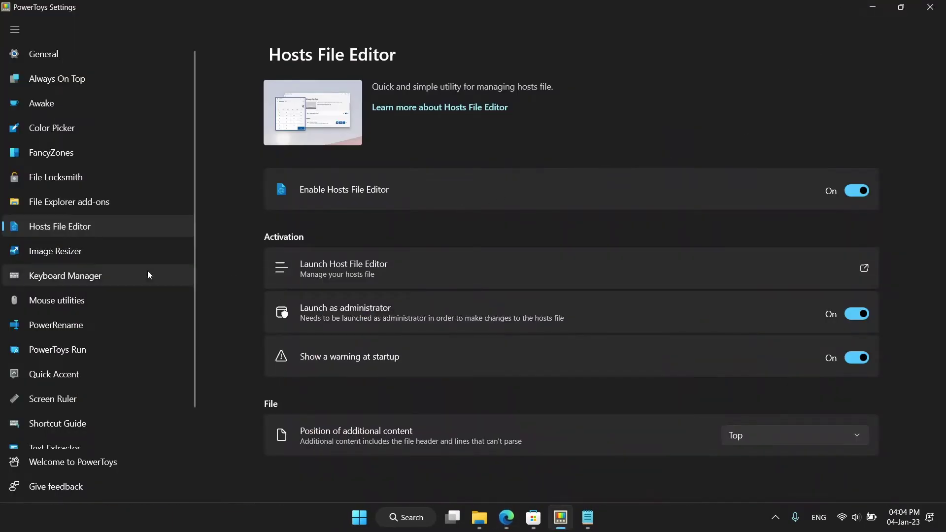
Open the Image Resizer settings and examine the size presets and encoding options
{"action": "left_click", "coordinate": [106, 252]}
{"action": "scroll", "coordinate": [465, 344], "scroll_direction": "down", "scroll_amount": 8}
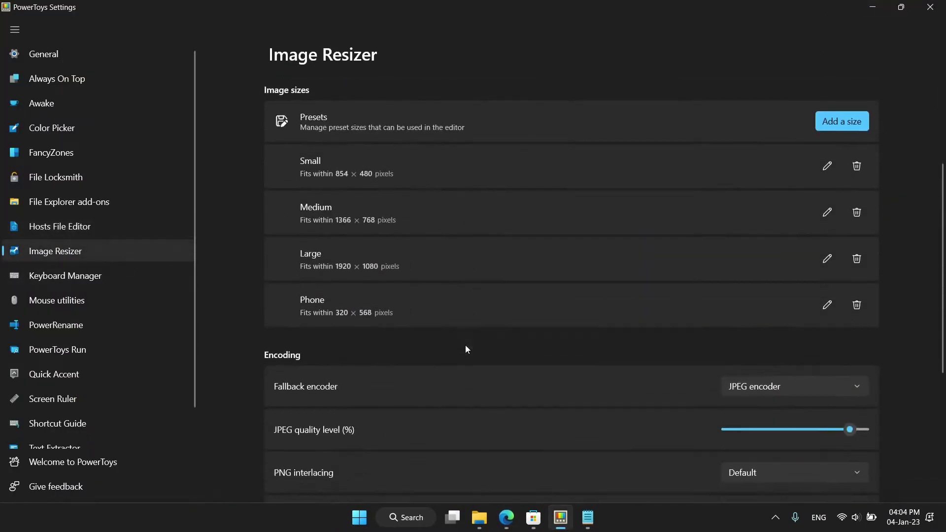
{"action": "scroll", "coordinate": [441, 351], "scroll_direction": "up", "scroll_amount": 7}
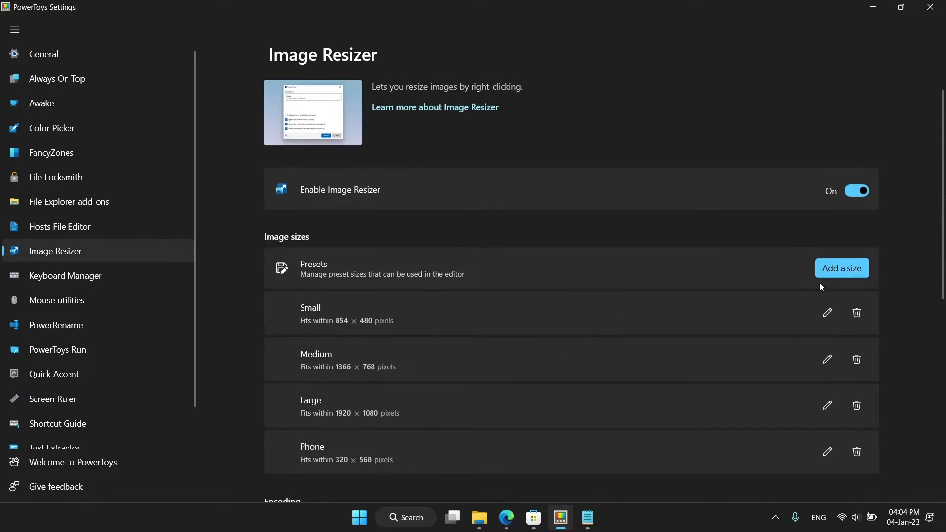
Add a new size preset to Image Resizer and delete it again
{"action": "left_click", "coordinate": [849, 269]}
{"action": "scroll", "coordinate": [361, 392], "scroll_direction": "down", "scroll_amount": 3}
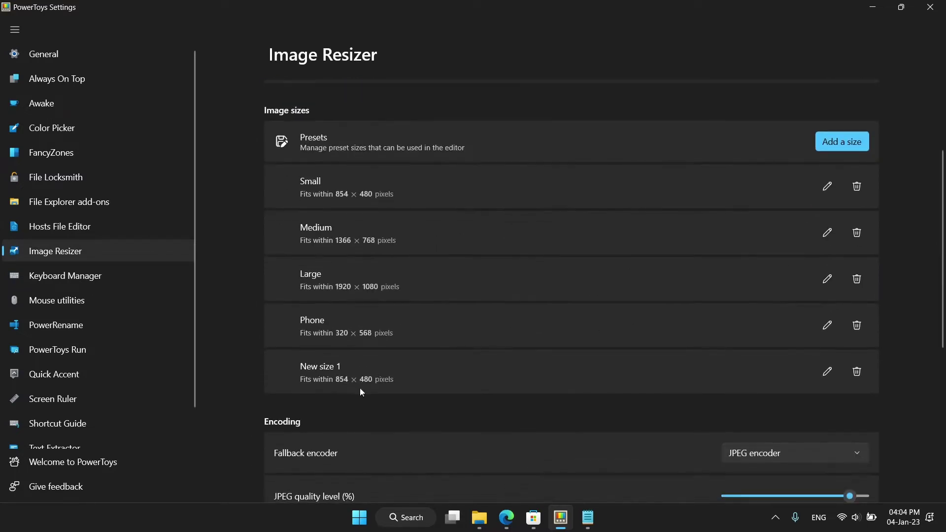
{"action": "left_click", "coordinate": [857, 372]}
{"action": "left_click", "coordinate": [434, 291]}
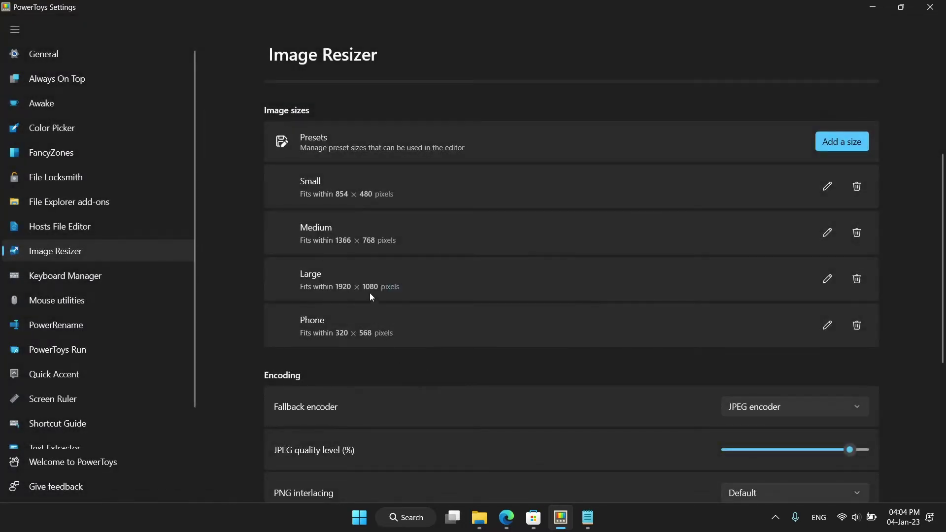
Raise Image Resizer's JPEG quality level to the maximum and keep PNG interlacing at Default
{"action": "scroll", "coordinate": [407, 369], "scroll_direction": "down", "scroll_amount": 3}
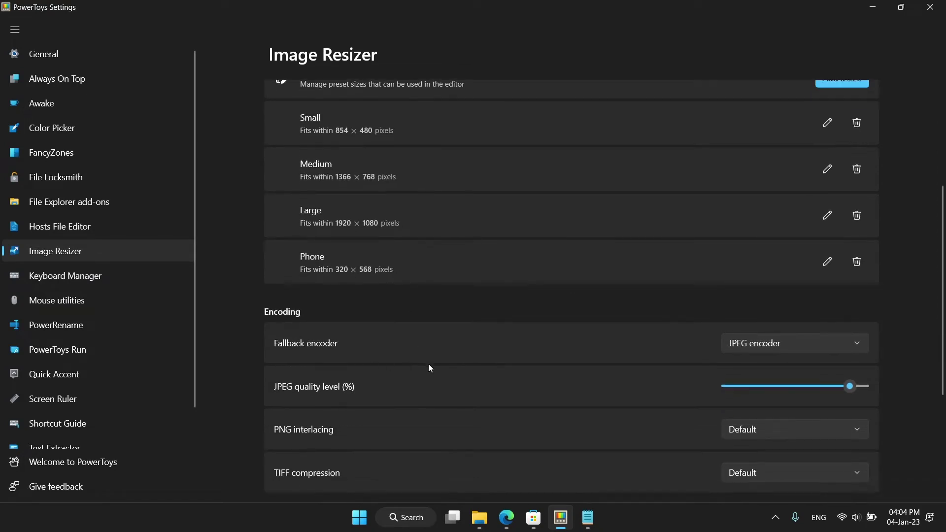
{"action": "left_click", "coordinate": [758, 285]}
{"action": "scroll", "coordinate": [714, 313], "scroll_direction": "down", "scroll_amount": 2}
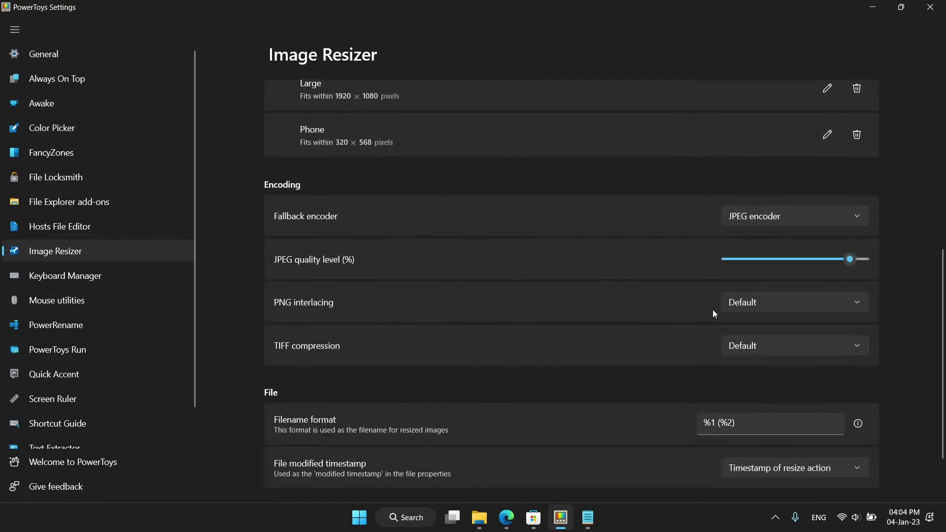
{"action": "left_click_drag", "start_coordinate": [855, 262], "coordinate": [865, 258]}
{"action": "scroll", "coordinate": [484, 266], "scroll_direction": "down", "scroll_amount": 2}
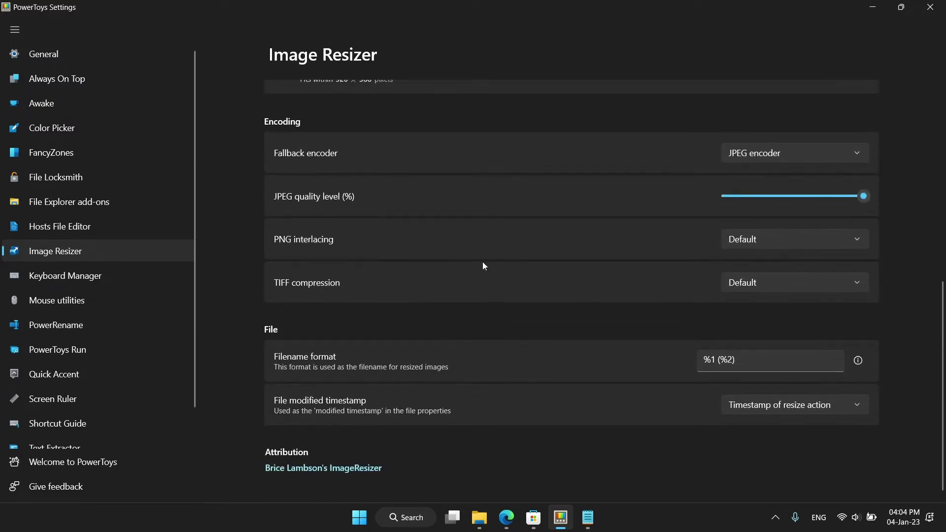
{"action": "left_click", "coordinate": [740, 243]}
{"action": "left_click", "coordinate": [773, 235]}
{"action": "scroll", "coordinate": [754, 316], "scroll_direction": "down", "scroll_amount": 1}
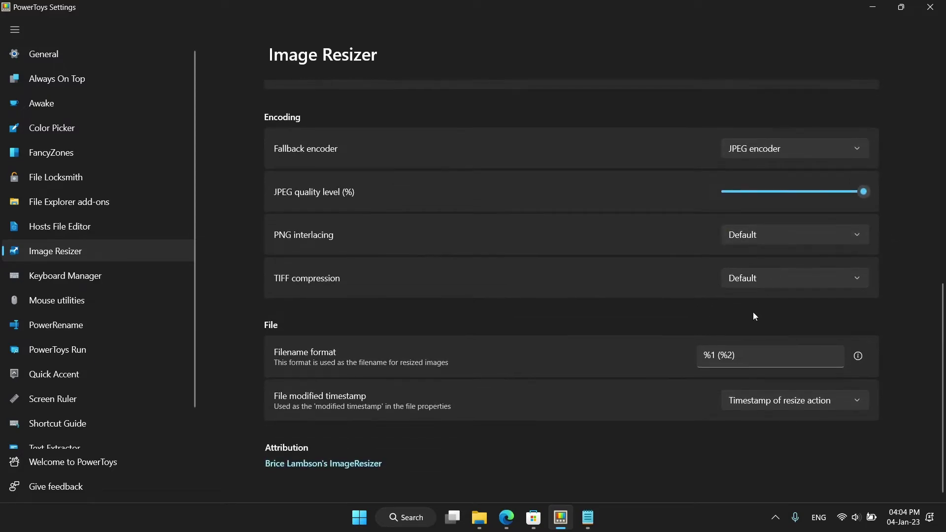
{"action": "left_click", "coordinate": [756, 359]}
Switch to File Explorer and open the Saved Pictures folder inside Pictures
{"action": "left_click", "coordinate": [479, 517]}
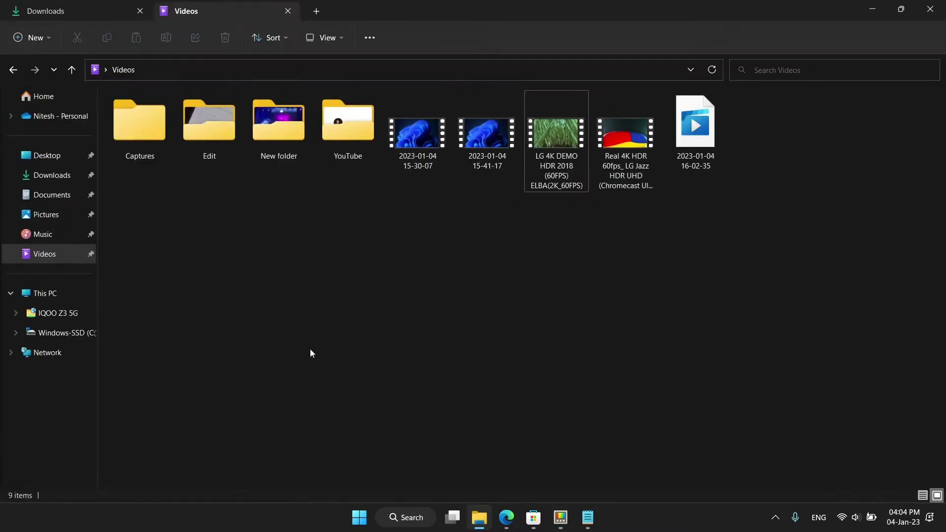
{"action": "left_click", "coordinate": [63, 217]}
{"action": "double_click", "coordinate": [436, 137]}
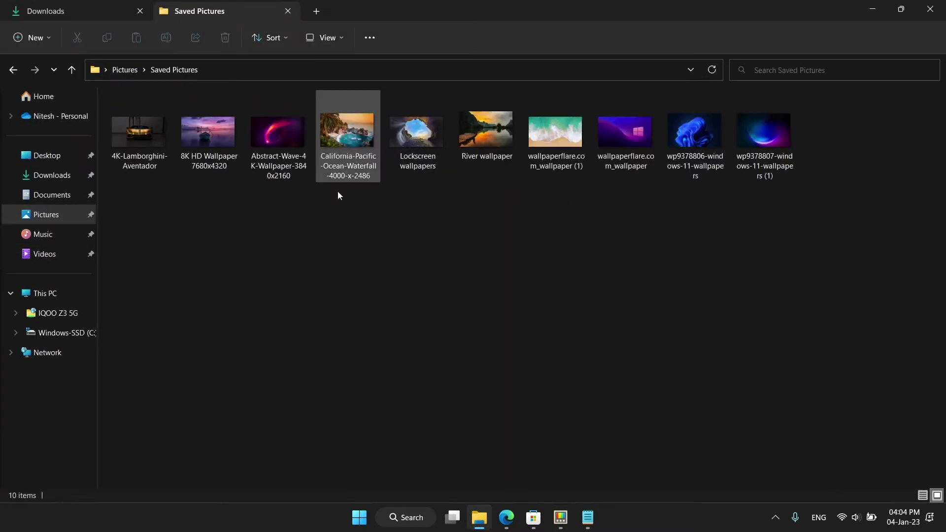
Resize the wallpaperflare.com_wallpaper (1) picture as a copy with Image Resizer's Small preset, 854 × 480 pixels
{"action": "right_click", "coordinate": [551, 131]}
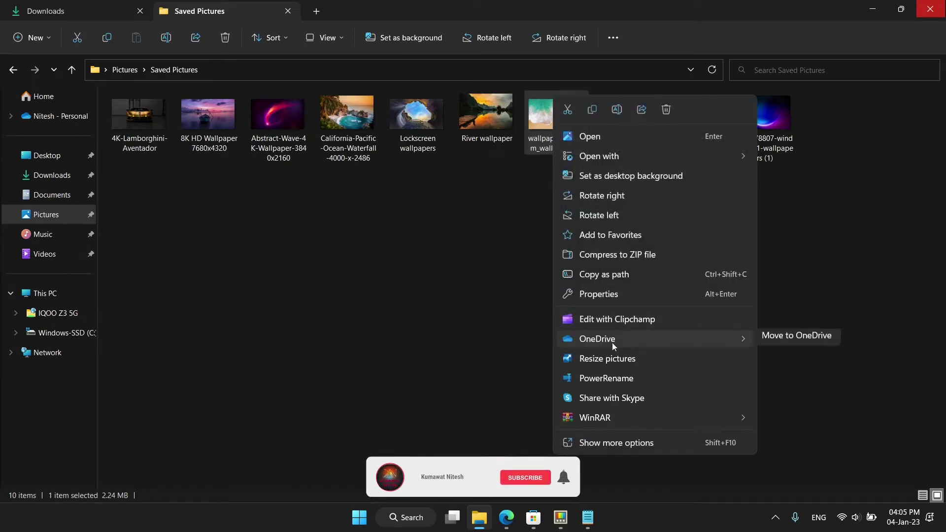
{"action": "left_click", "coordinate": [604, 357]}
{"action": "left_click", "coordinate": [446, 166]}
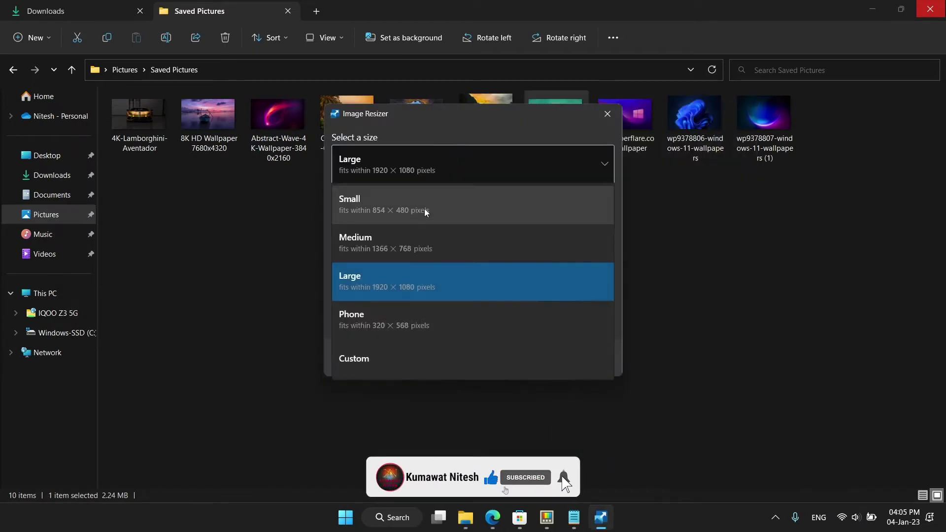
{"action": "left_click", "coordinate": [445, 208]}
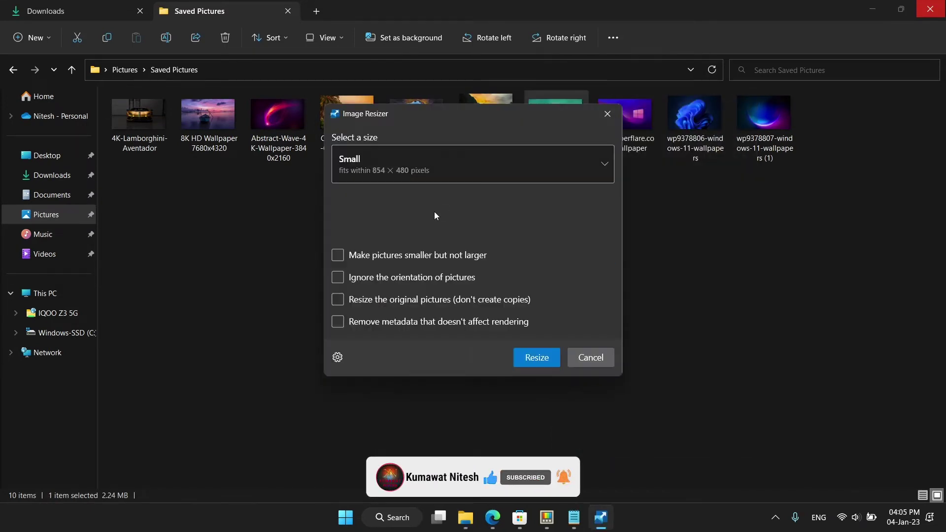
{"action": "left_click", "coordinate": [337, 276]}
{"action": "left_click", "coordinate": [337, 276]}
{"action": "left_click", "coordinate": [534, 358]}
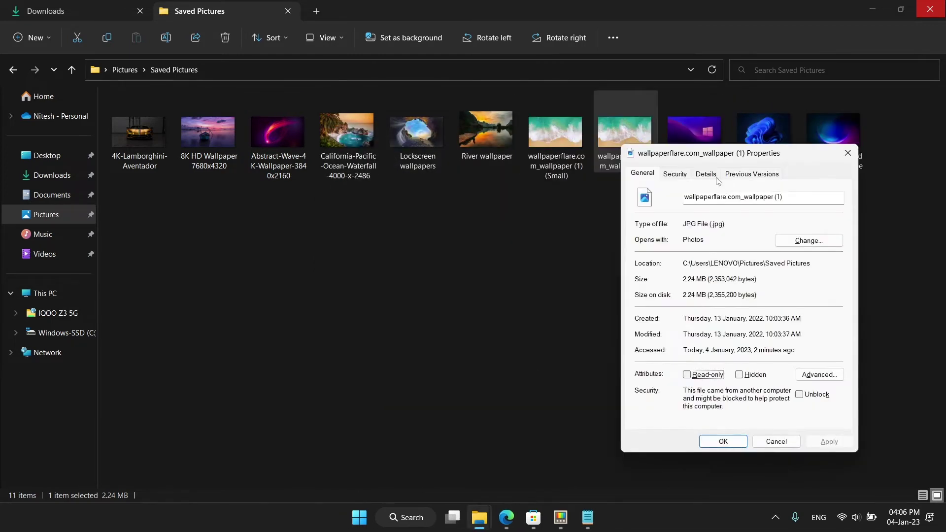
Compare the detailed file properties of the original wallpaperflare.com_wallpaper (1) picture and its Small copy
{"action": "left_click", "coordinate": [712, 176]}
{"action": "left_click_drag", "start_coordinate": [671, 151], "coordinate": [711, 104]}
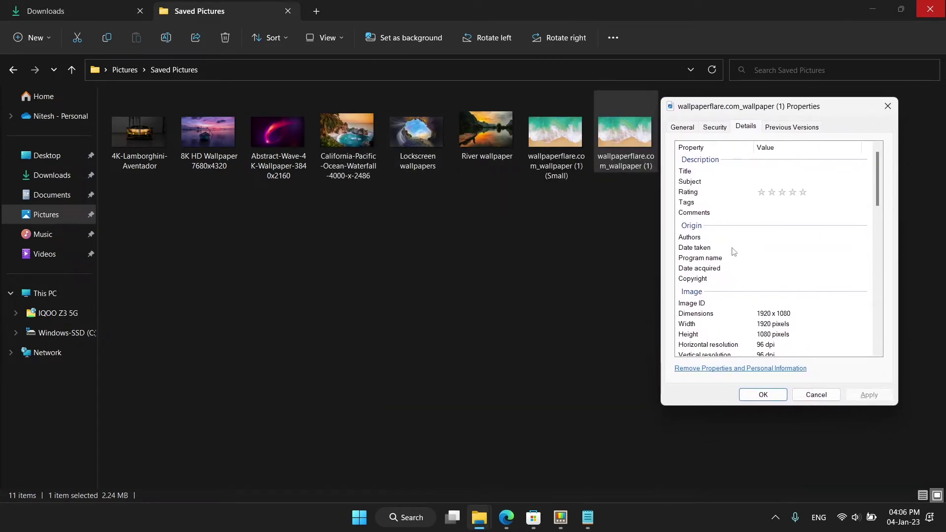
{"action": "right_click", "coordinate": [562, 143]}
{"action": "left_click", "coordinate": [615, 294]}
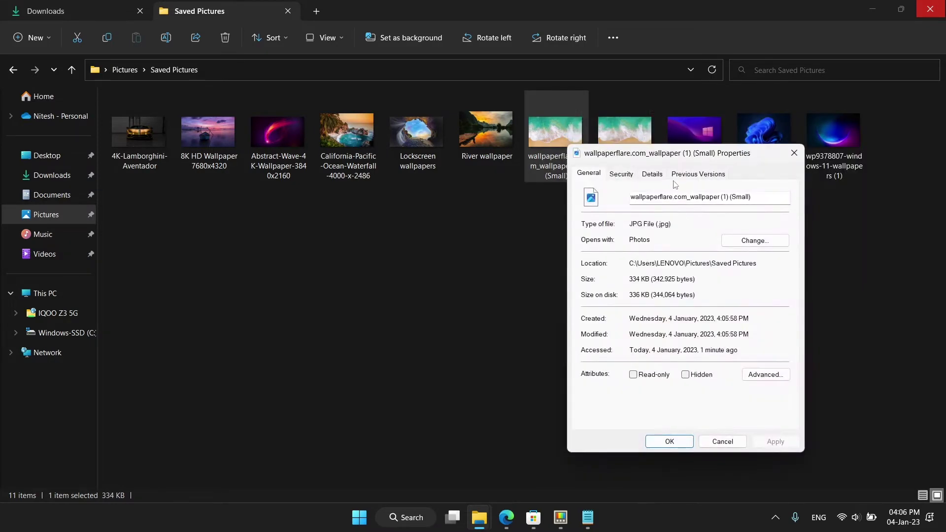
{"action": "left_click", "coordinate": [651, 174]}
{"action": "scroll", "coordinate": [722, 352], "scroll_direction": "down", "scroll_amount": 1}
{"action": "left_click", "coordinate": [722, 441]}
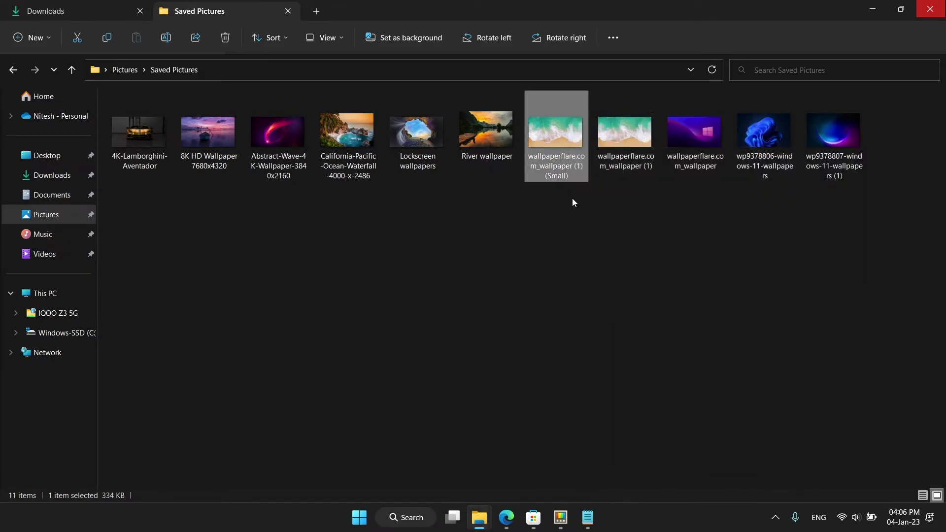
Return to PowerToys Settings, open Keyboard Manager's key remapping and start a new physical key mapping
{"action": "left_click", "coordinate": [872, 9]}
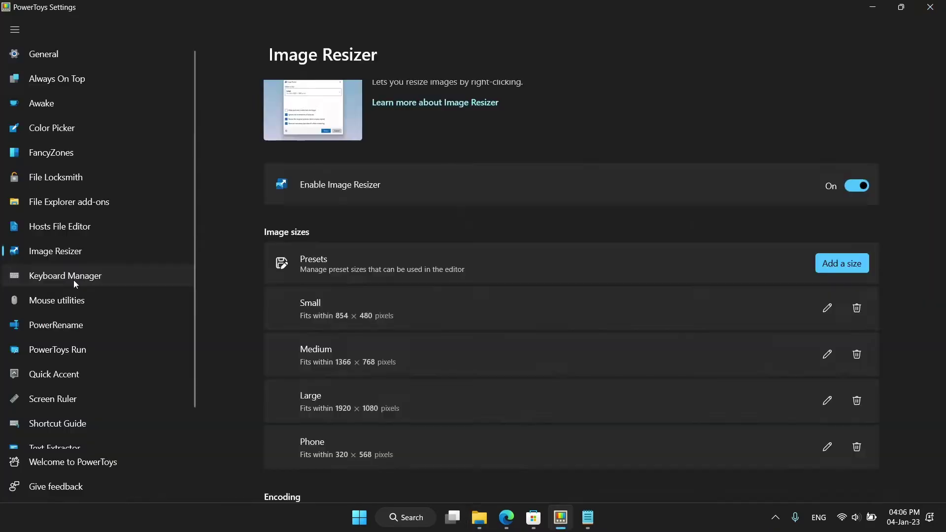
{"action": "left_click", "coordinate": [65, 276]}
{"action": "left_click", "coordinate": [450, 279]}
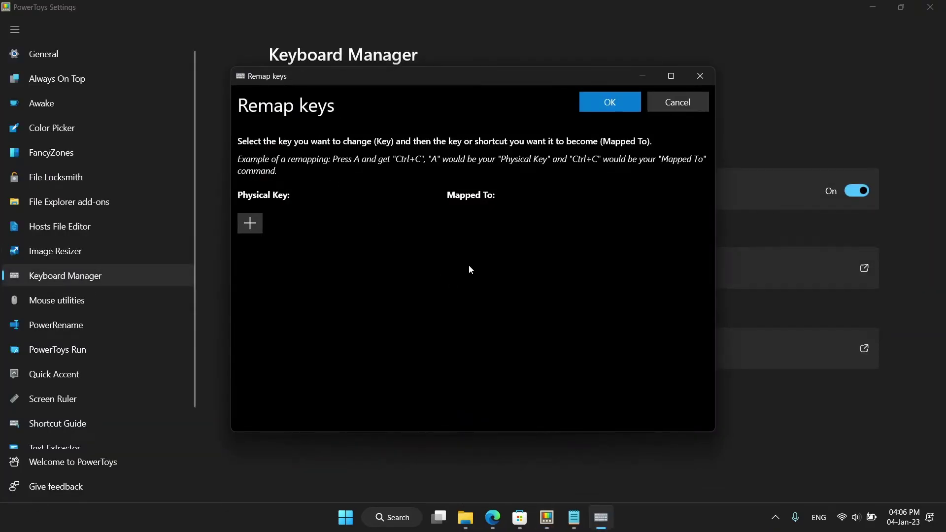
{"action": "left_click", "coordinate": [250, 224]}
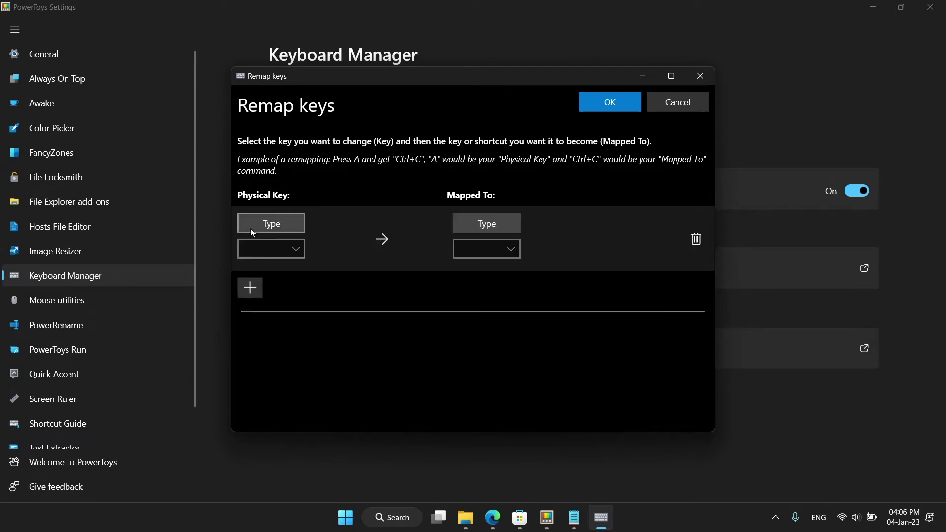
{"action": "left_click", "coordinate": [270, 228]}
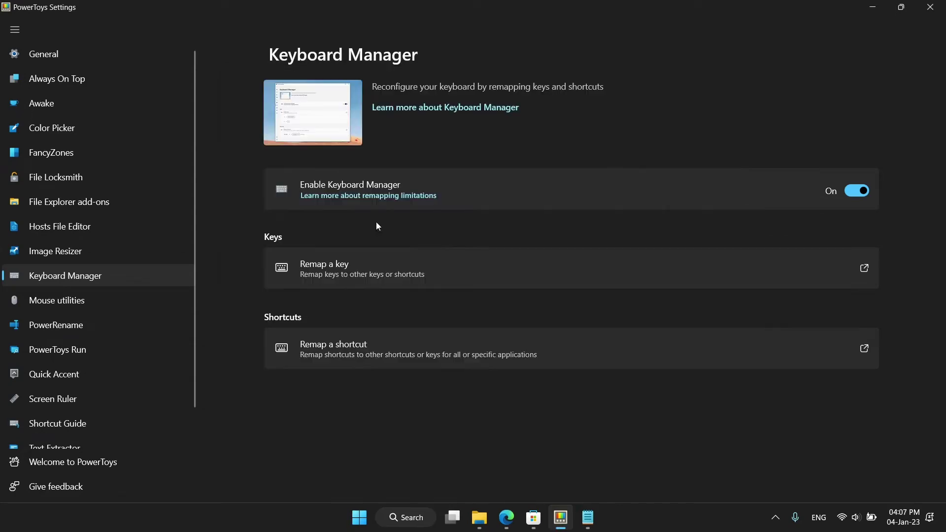
Review the Mouse utilities settings and keep the Find My Mouse activation method at Press Left Control twice
{"action": "left_click", "coordinate": [114, 295]}
{"action": "scroll", "coordinate": [478, 216], "scroll_direction": "down", "scroll_amount": 5}
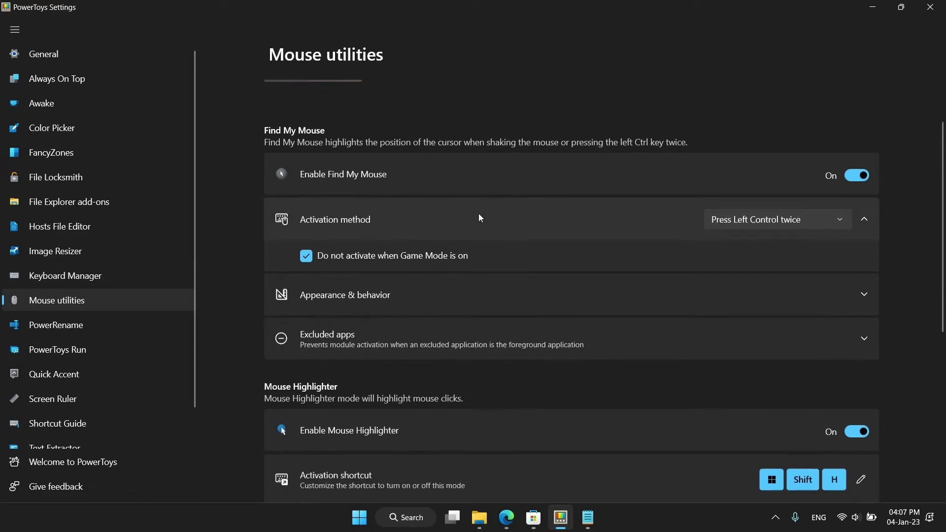
{"action": "scroll", "coordinate": [463, 345], "scroll_direction": "down", "scroll_amount": 1}
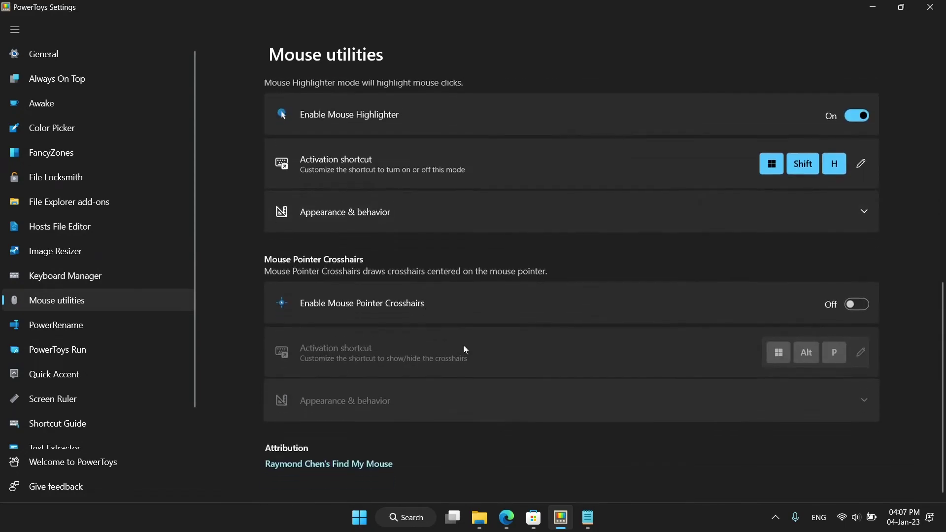
{"action": "scroll", "coordinate": [371, 185], "scroll_direction": "up", "scroll_amount": 6}
{"action": "scroll", "coordinate": [347, 224], "scroll_direction": "down", "scroll_amount": 1}
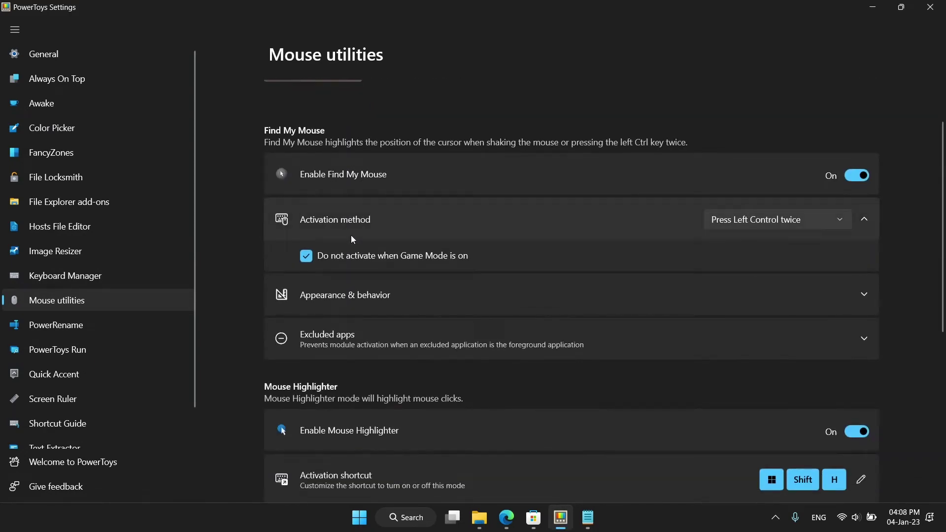
{"action": "scroll", "coordinate": [353, 240], "scroll_direction": "down", "scroll_amount": 1}
{"action": "left_click", "coordinate": [773, 158]}
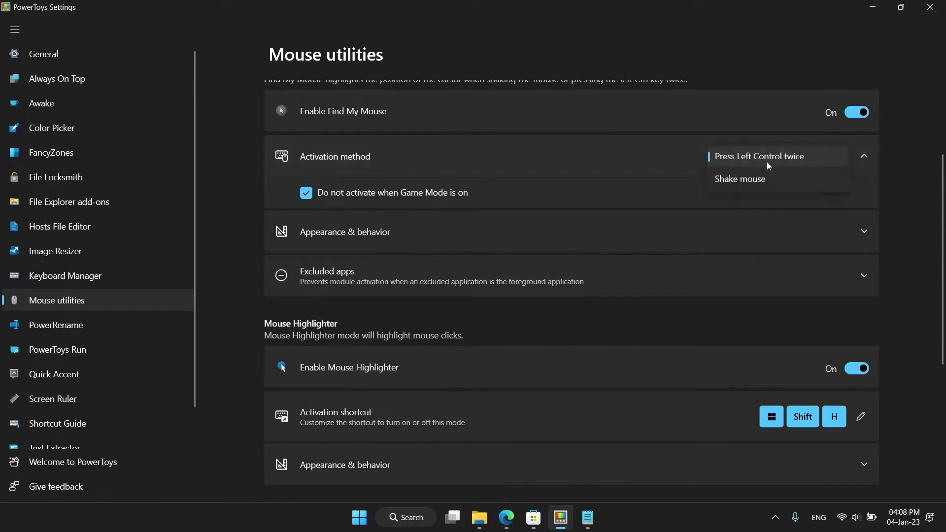
{"action": "left_click", "coordinate": [767, 158]}
Trigger Find My Mouse to spotlight the pointer, and disable Mouse Highlighter
{"action": "scroll", "coordinate": [407, 275], "scroll_direction": "down", "scroll_amount": 2}
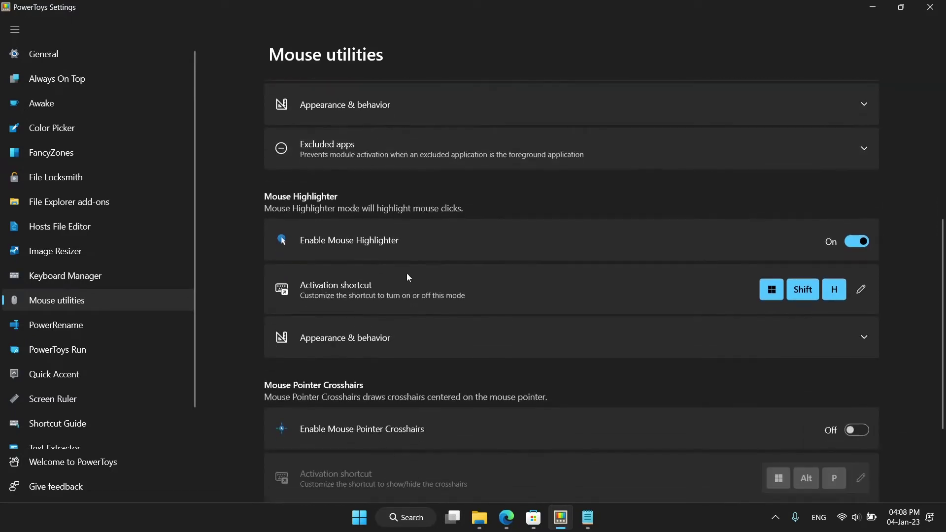
{"action": "key", "text": "ctrl"}
{"action": "key", "text": "ctrl"}
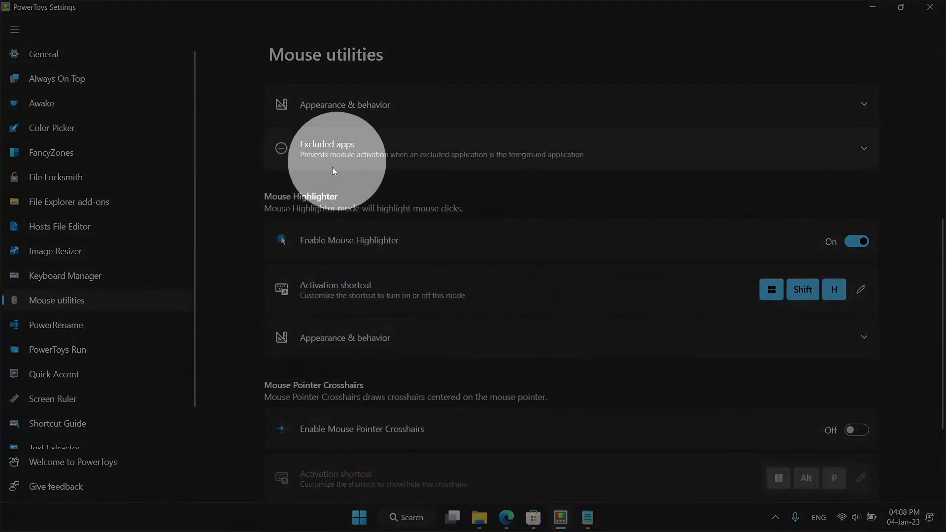
{"action": "left_click", "coordinate": [855, 243]}
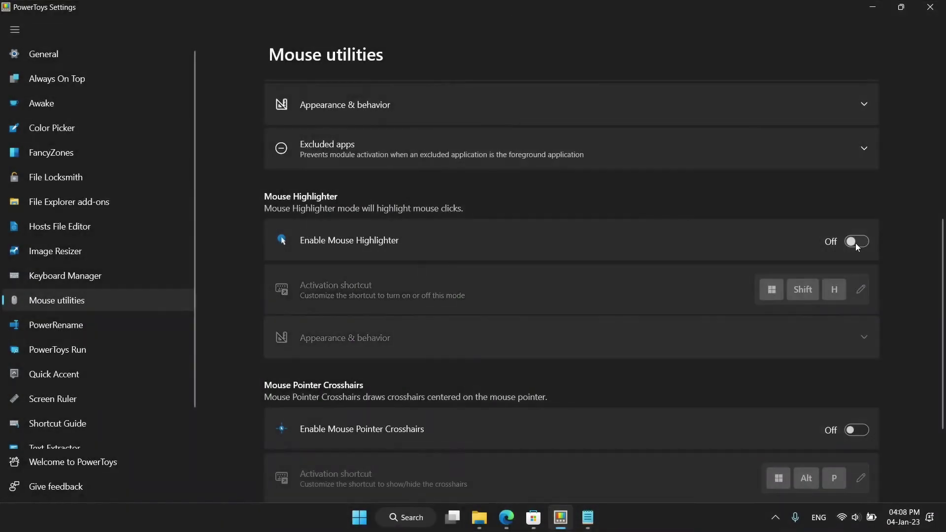
Review the PowerRename settings, including its context menu placement and the maximum number of auto-complete items
{"action": "left_click", "coordinate": [72, 330]}
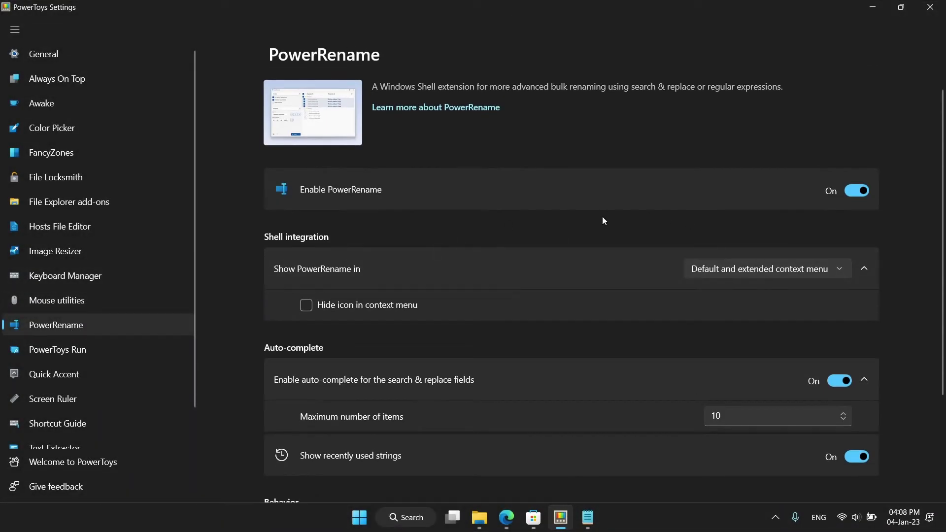
{"action": "scroll", "coordinate": [741, 198], "scroll_direction": "down", "scroll_amount": 3}
{"action": "left_click", "coordinate": [788, 143]}
{"action": "left_click", "coordinate": [785, 143]}
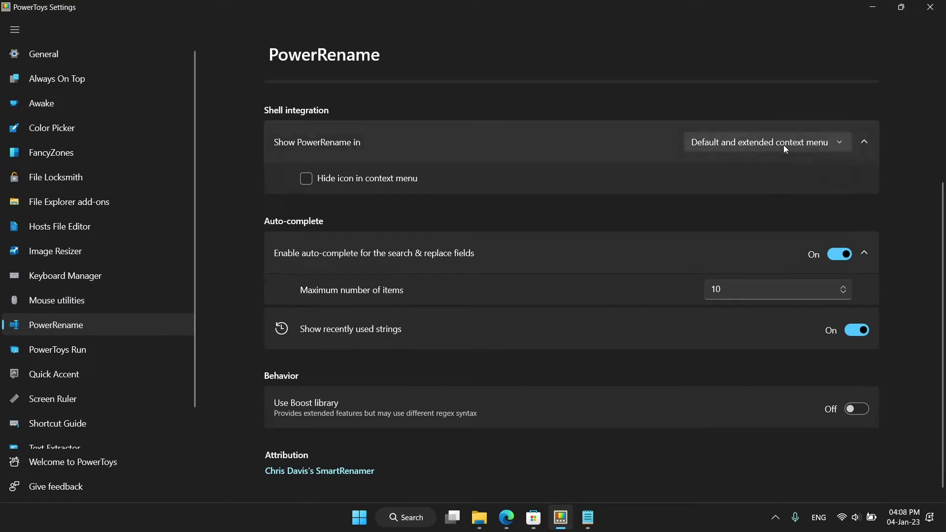
{"action": "scroll", "coordinate": [664, 238], "scroll_direction": "down", "scroll_amount": 1}
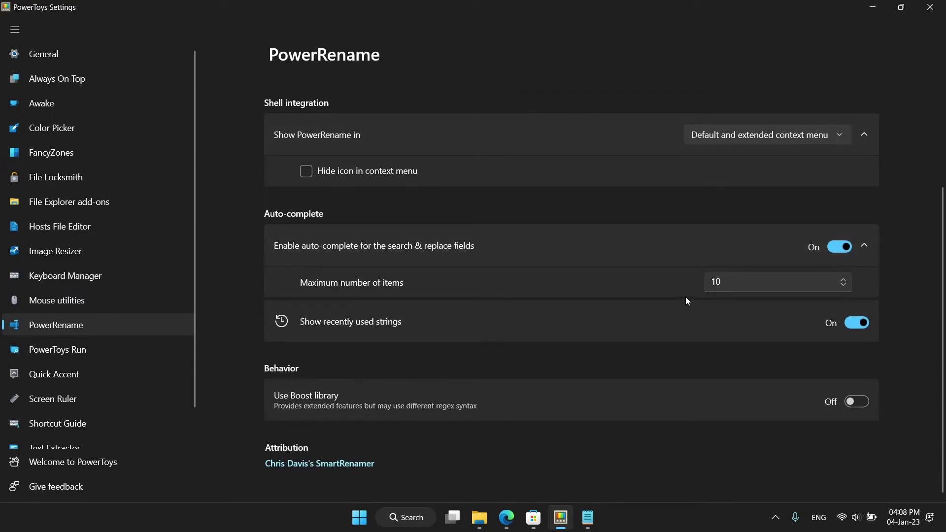
{"action": "left_click", "coordinate": [758, 278]}
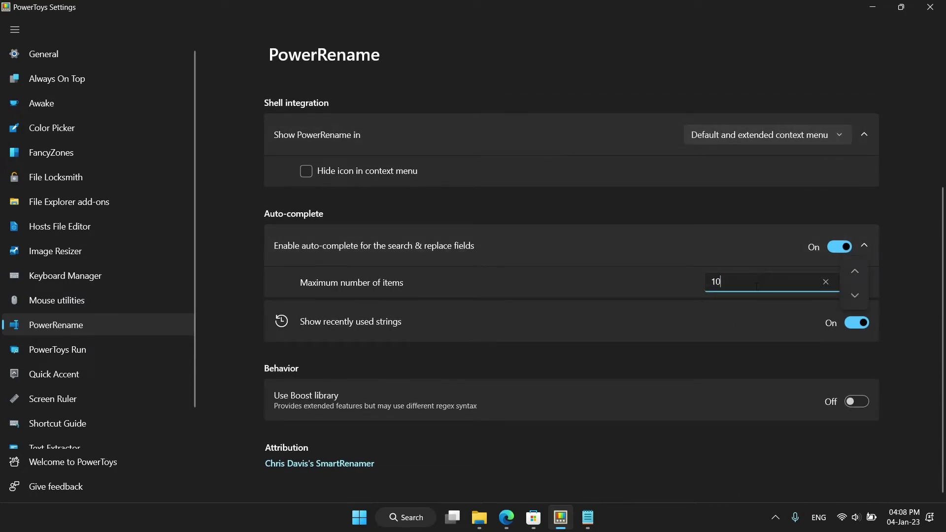
{"action": "left_click", "coordinate": [718, 351]}
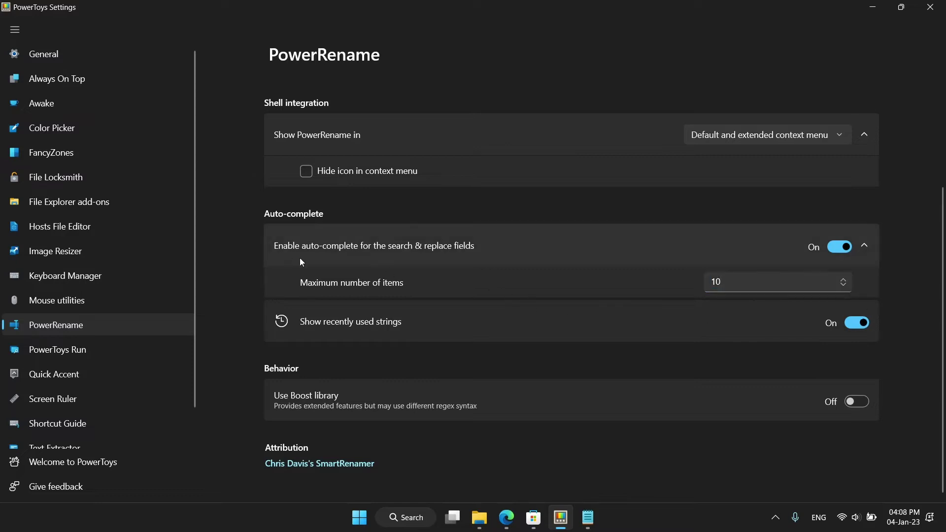
Switch to File Explorer, open all pictures in Saved Pictures with PowerRename and include every file in the rename
{"action": "left_click", "coordinate": [479, 517]}
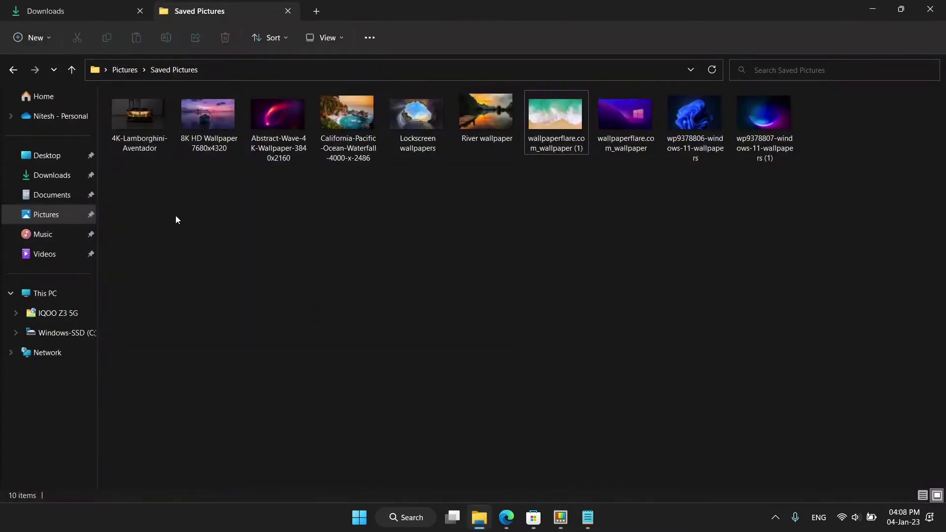
{"action": "left_click_drag", "start_coordinate": [823, 185], "coordinate": [119, 117]}
{"action": "right_click", "coordinate": [412, 129]}
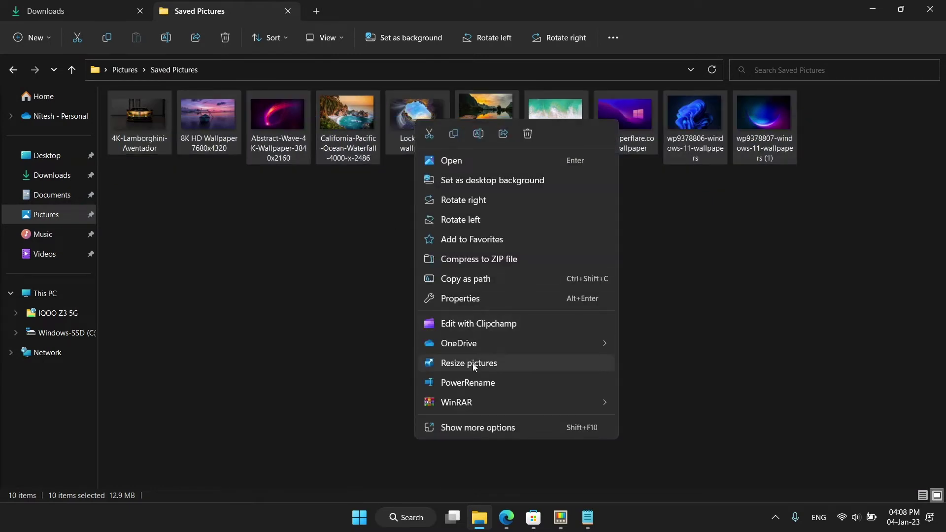
{"action": "left_click", "coordinate": [475, 382]}
{"action": "left_click", "coordinate": [373, 93]}
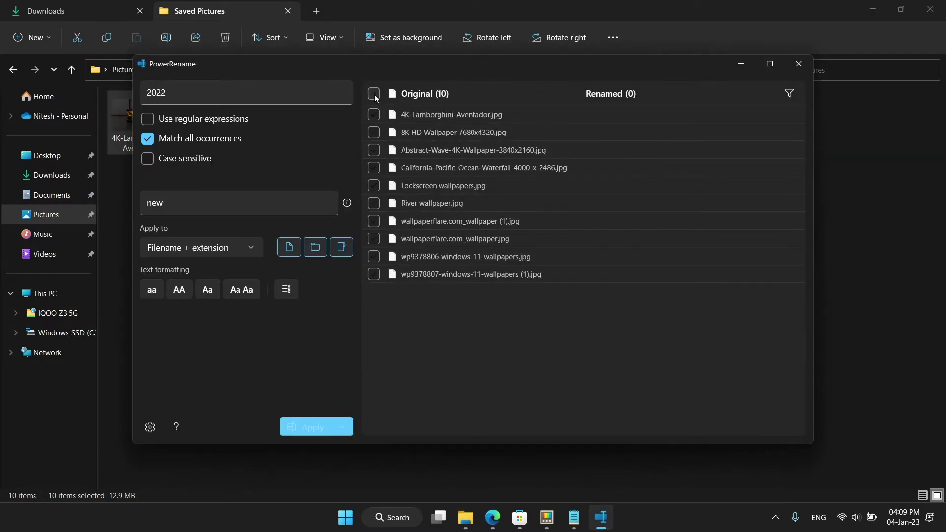
{"action": "left_click", "coordinate": [373, 132]}
{"action": "left_click", "coordinate": [374, 150]}
{"action": "left_click", "coordinate": [373, 93]}
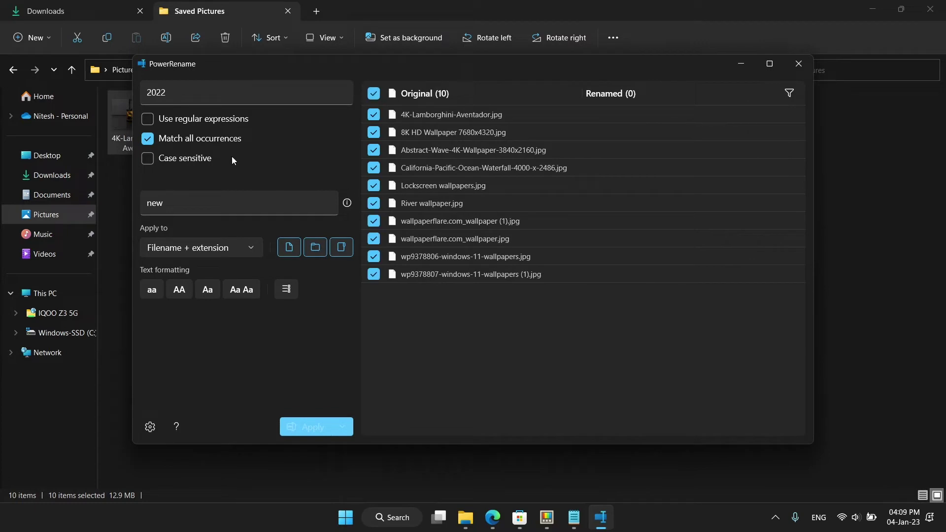
Set PowerRename to search for "4k" in the file names and replace it with "wallpaper"
{"action": "left_click", "coordinate": [319, 92]}
{"action": "left_click", "coordinate": [338, 92]}
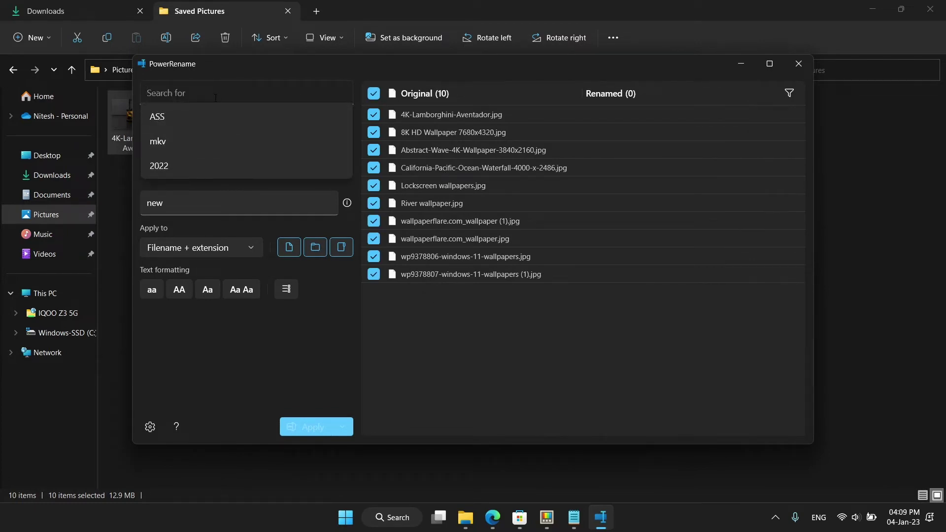
{"action": "type", "text": "4k"}
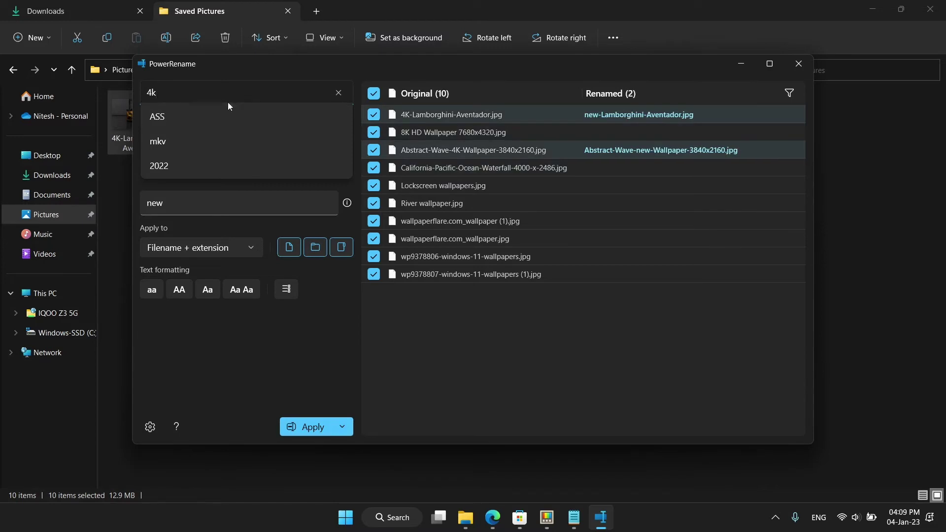
{"action": "key", "text": "Tab"}
{"action": "key", "text": "ctrl+a"}
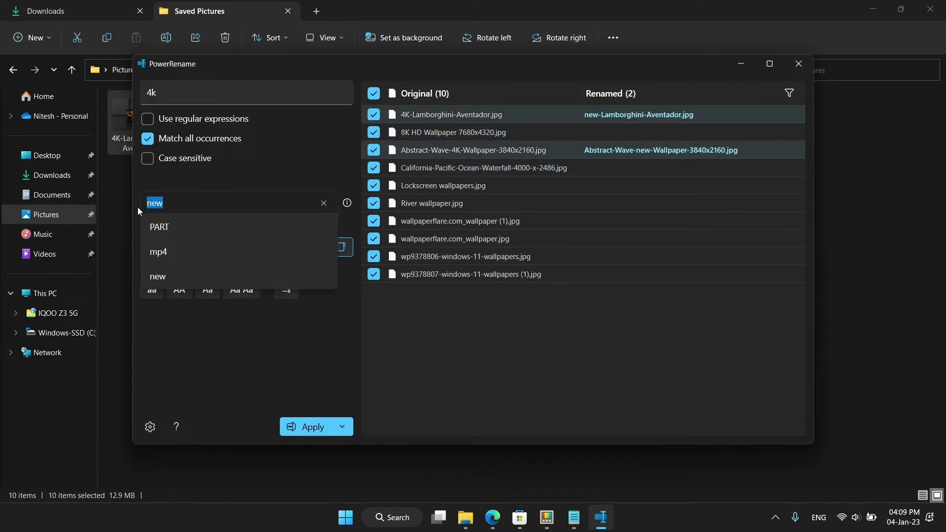
{"action": "type", "text": "wallpapwer"}
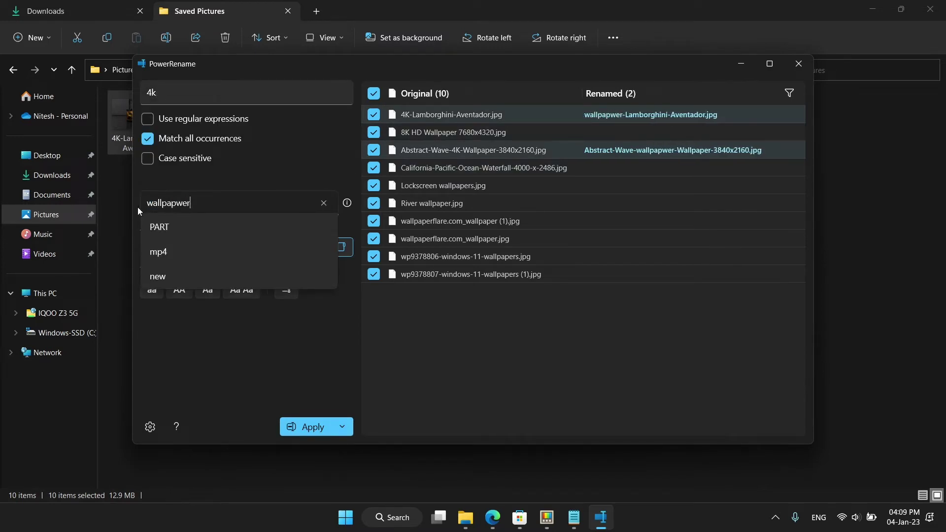
{"action": "key", "text": "BackSpace"}
{"action": "key", "text": "BackSpace"}
{"action": "key", "text": "BackSpace"}
{"action": "type", "text": "er"}
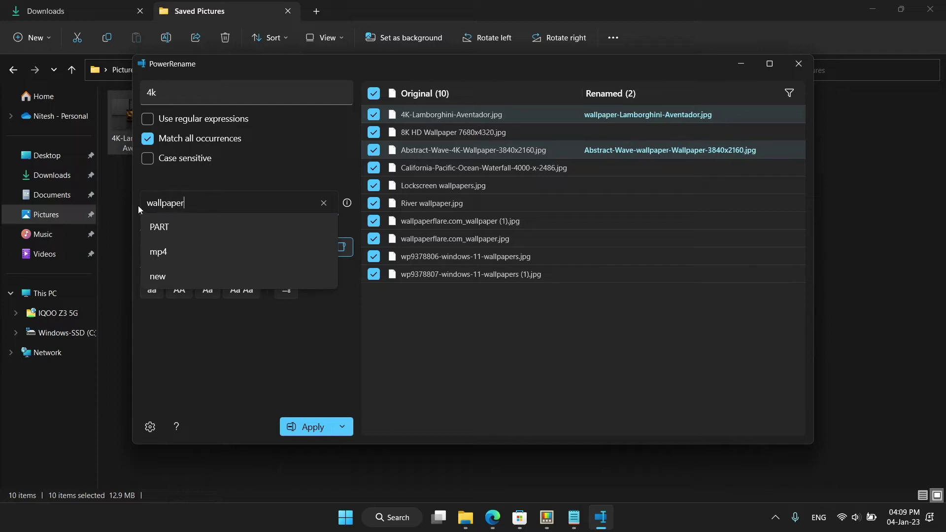
{"action": "left_click", "coordinate": [219, 189]}
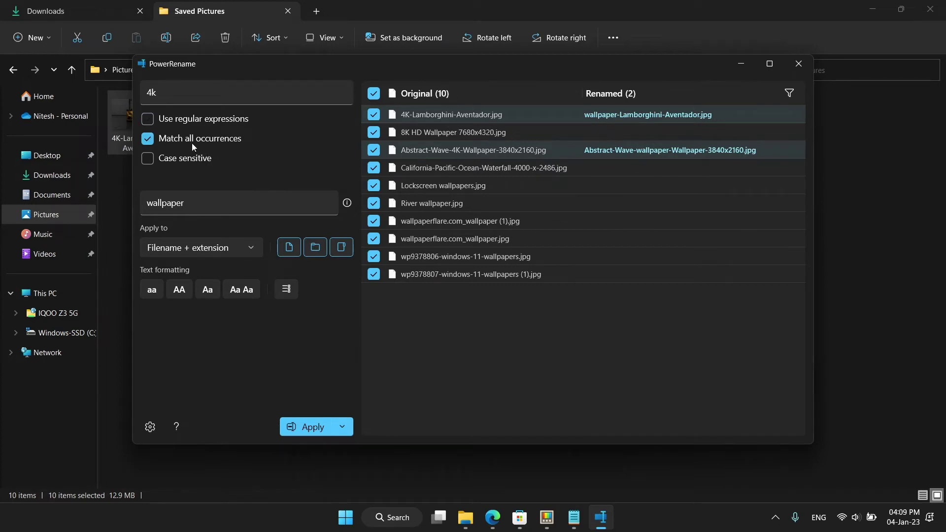
Examine the case-sensitive and Apply to options, keeping case sensitivity off and the scope at Filename + extension
{"action": "left_click", "coordinate": [193, 159]}
{"action": "left_click", "coordinate": [192, 158]}
{"action": "left_click", "coordinate": [216, 248]}
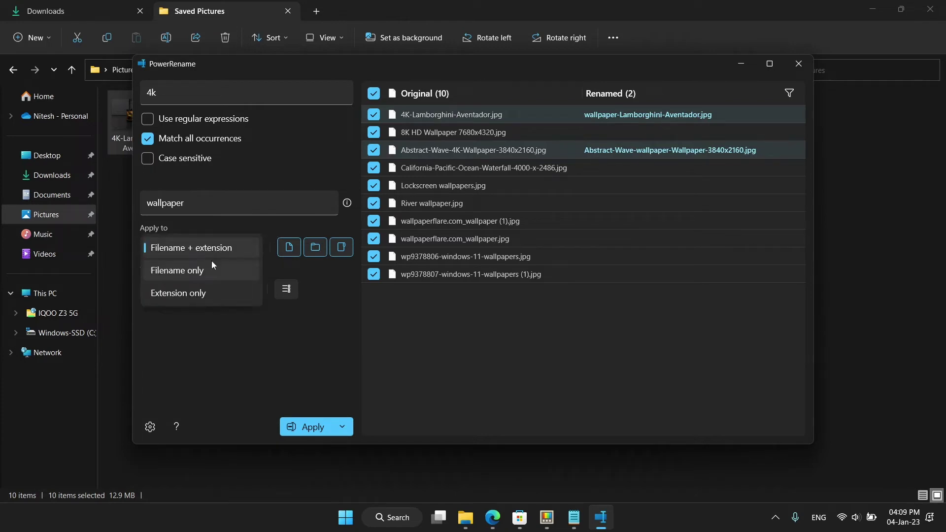
{"action": "left_click", "coordinate": [212, 266]}
{"action": "left_click", "coordinate": [212, 251]}
{"action": "left_click", "coordinate": [212, 271]}
{"action": "left_click", "coordinate": [192, 252]}
{"action": "left_click", "coordinate": [207, 202]}
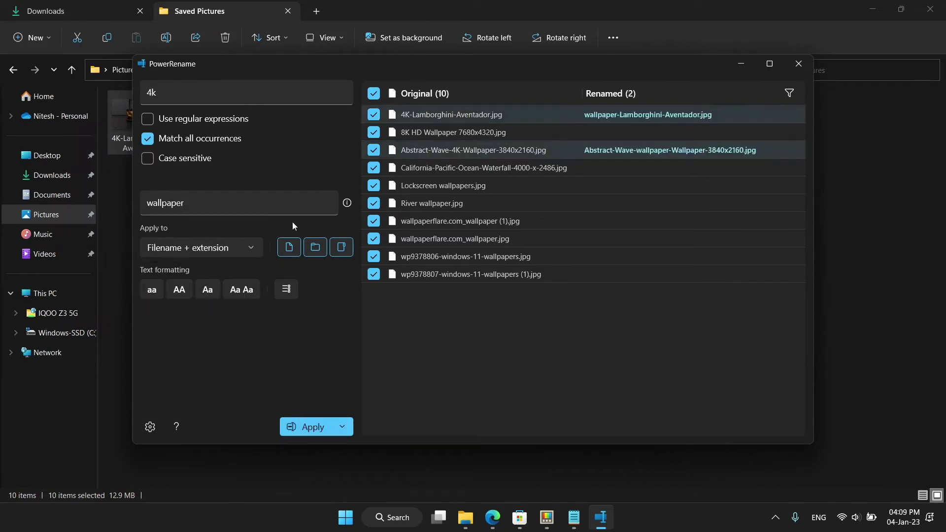
Try the capitalize-each-word and lowercase text formatting on the file names in the rename preview
{"action": "left_click", "coordinate": [242, 292]}
{"action": "left_click", "coordinate": [239, 293]}
{"action": "left_click", "coordinate": [237, 293]}
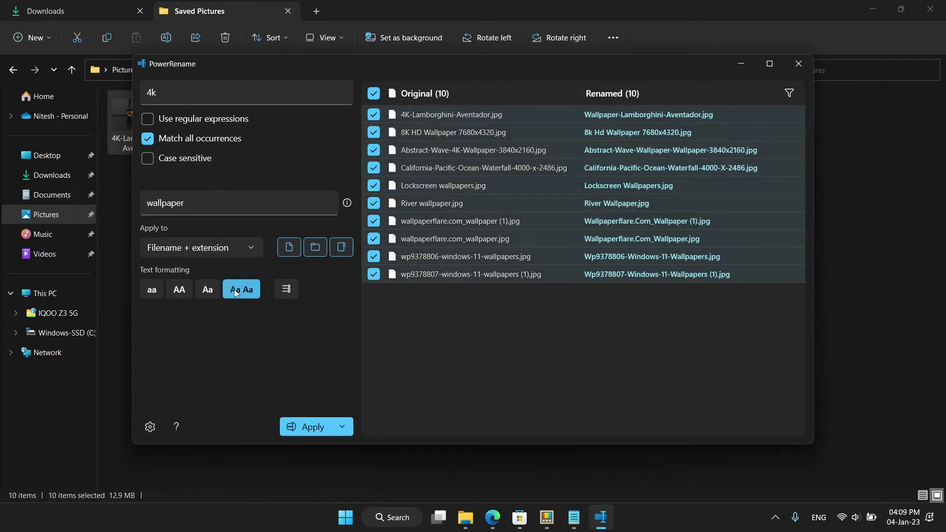
{"action": "left_click", "coordinate": [236, 293]}
{"action": "left_click", "coordinate": [152, 290]}
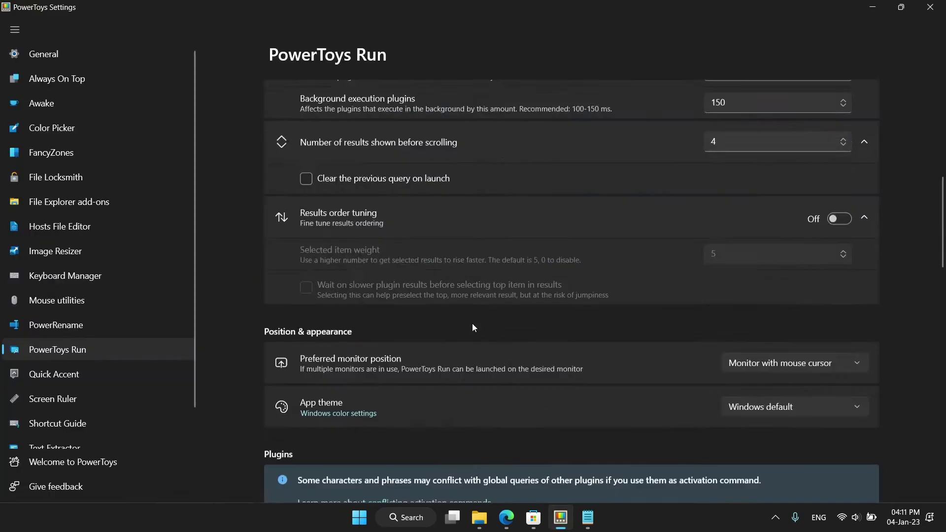
Examine the PowerToys Run settings page, including its list of plugins and the activation shortcut
{"action": "scroll", "coordinate": [471, 324], "scroll_direction": "down", "scroll_amount": 3}
{"action": "scroll", "coordinate": [471, 324], "scroll_direction": "down", "scroll_amount": 10}
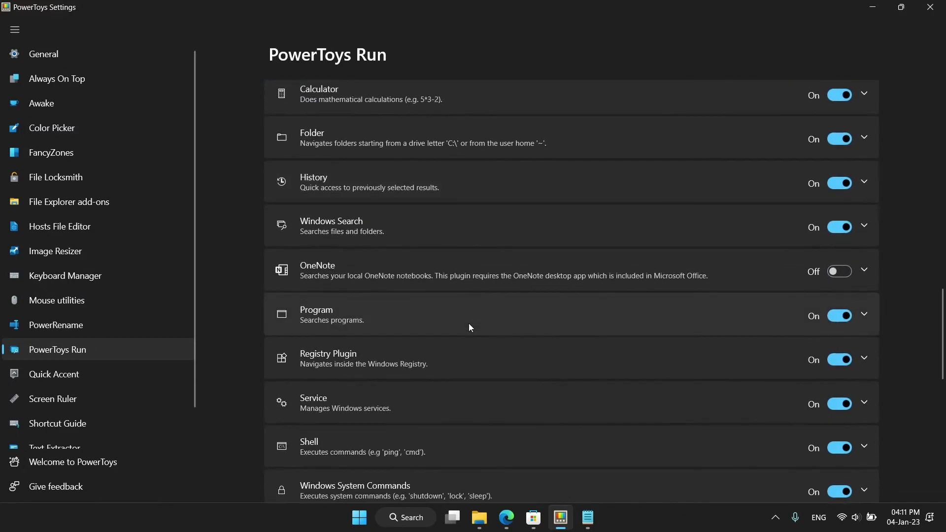
{"action": "scroll", "coordinate": [469, 327], "scroll_direction": "up", "scroll_amount": 15}
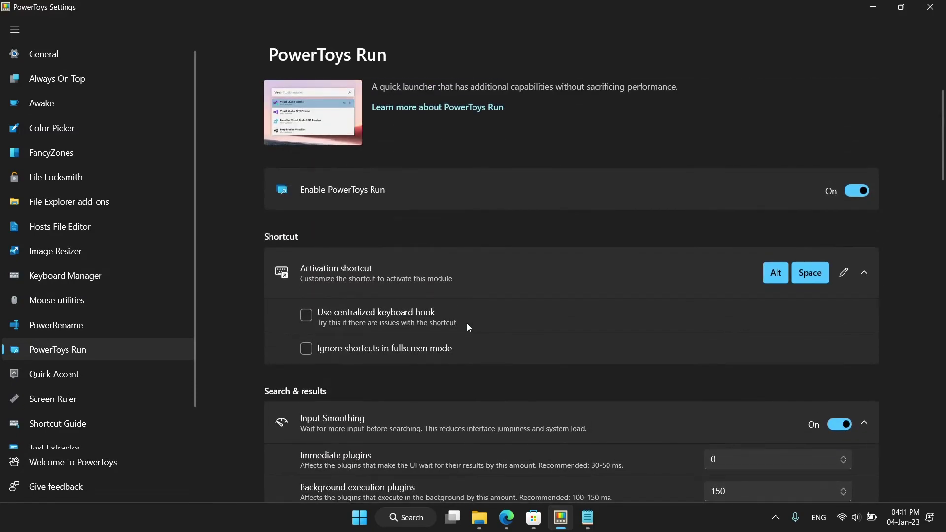
{"action": "key", "text": "alt+space"}
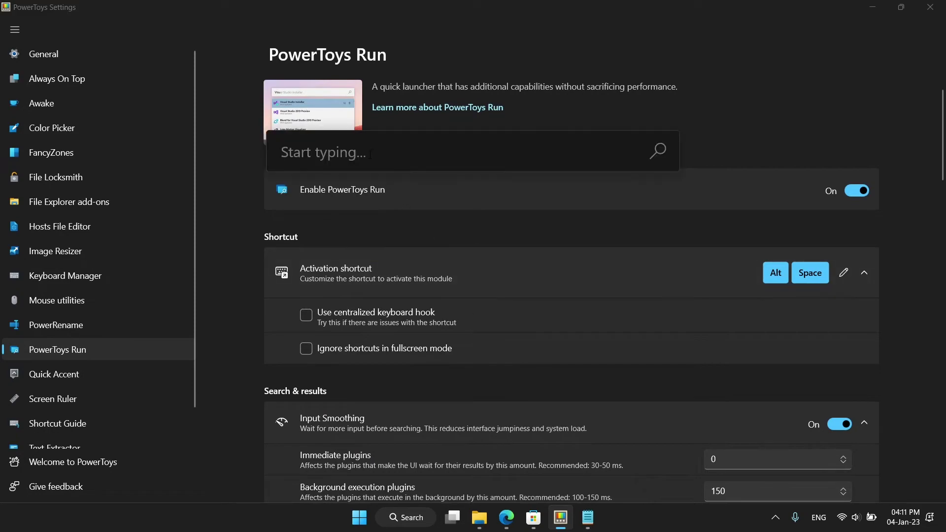
{"action": "type", "text": "dfgf"}
{"action": "key", "text": "Escape"}
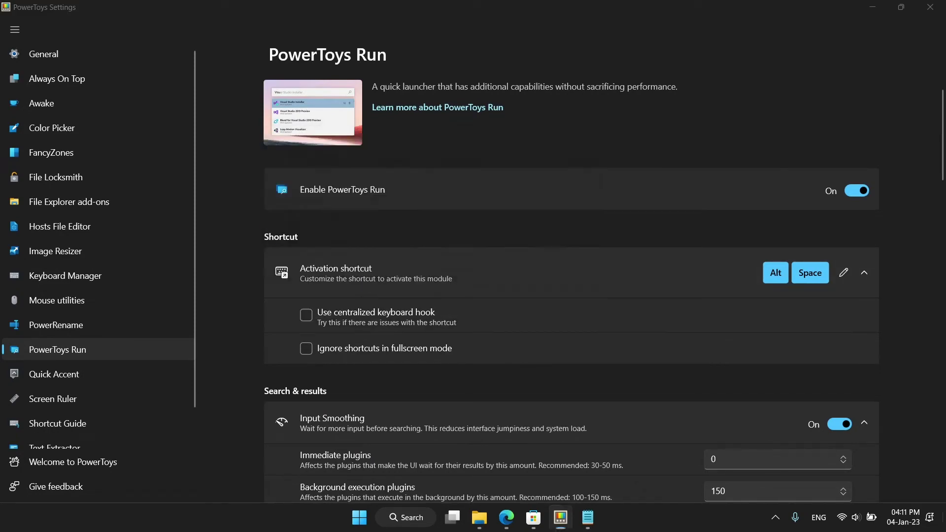
Show the desktop, search for "edge" with the PowerToys Run launcher, and clear the query
{"action": "key", "text": "super+d"}
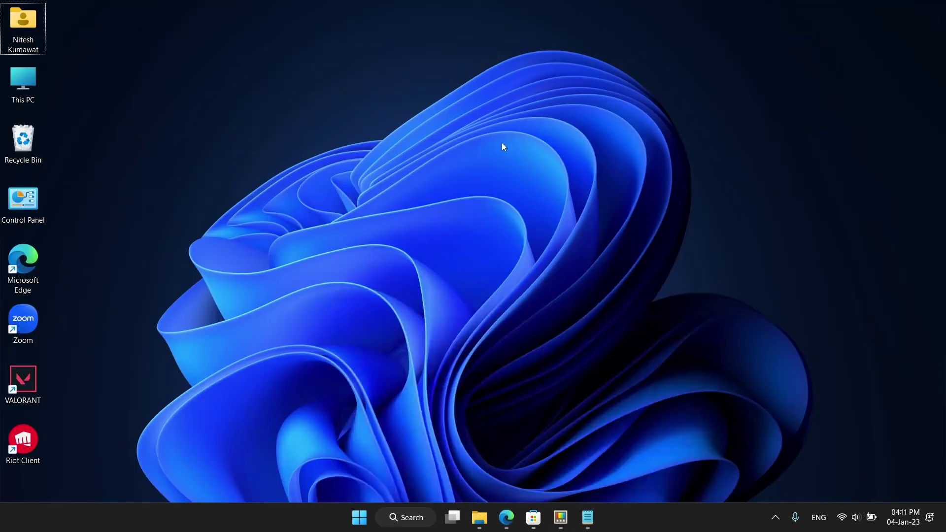
{"action": "key", "text": "alt+space"}
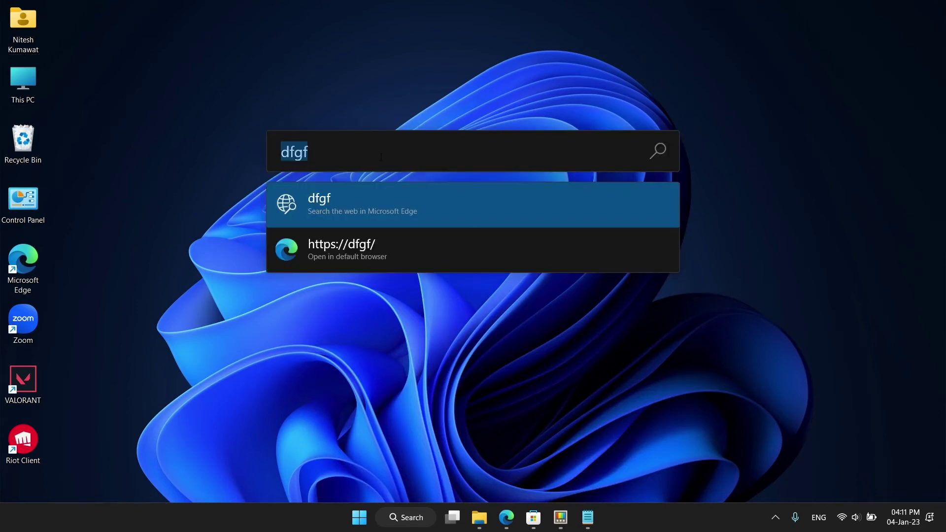
{"action": "type", "text": "edge"}
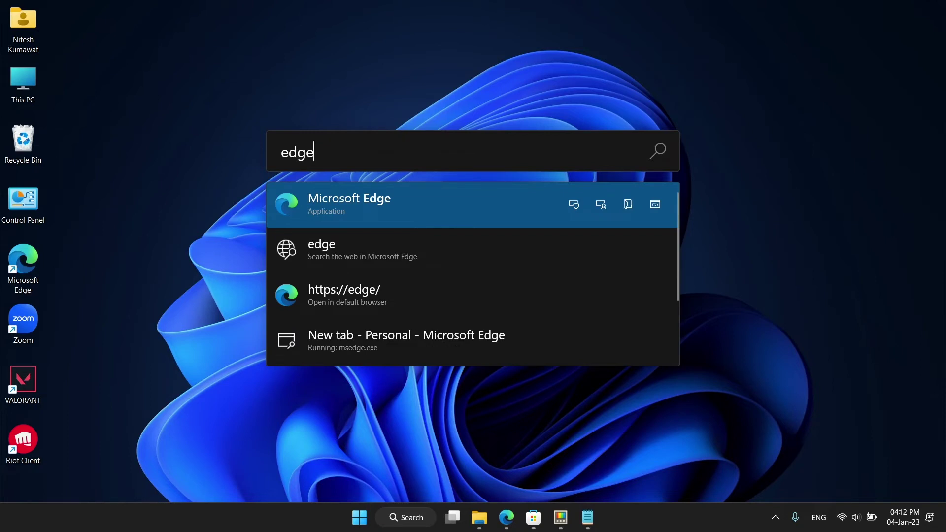
{"action": "key", "text": "BackSpace"}
{"action": "key", "text": "BackSpace"}
{"action": "key", "text": "BackSpace"}
{"action": "key", "text": "BackSpace"}
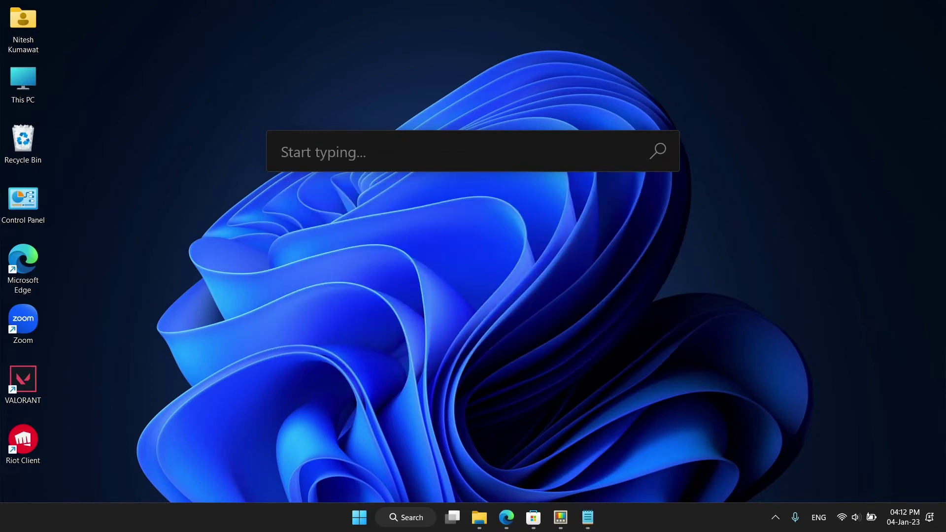
Search for "smd" in PowerToys Run and browse the results down to SMD Ass-2.jpg in the Documents folder
{"action": "type", "text": "smd"}
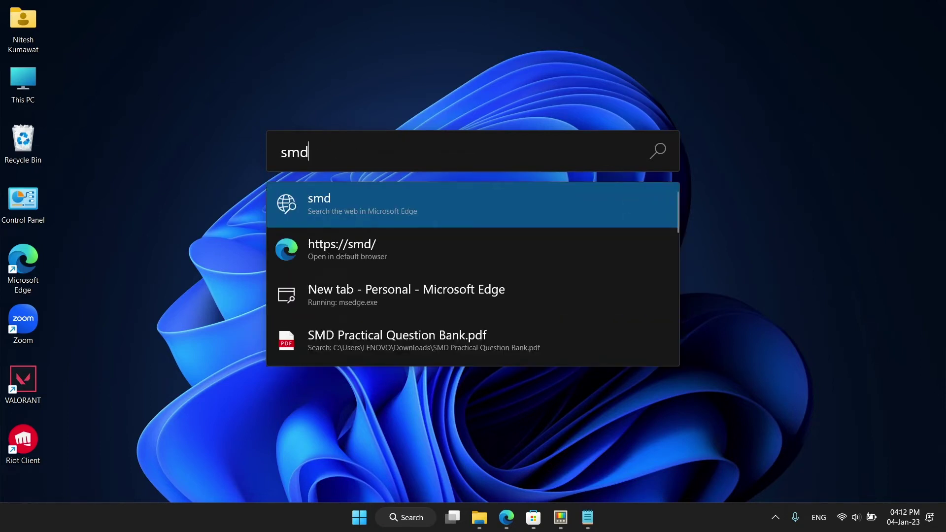
{"action": "key", "text": "Down"}
{"action": "key", "text": "Down"}
{"action": "key", "text": "Down"}
{"action": "key", "text": "Down"}
{"action": "key", "text": "Down"}
{"action": "key", "text": "Down"}
{"action": "key", "text": "Down"}
{"action": "key", "text": "Down"}
{"action": "key", "text": "Down"}
{"action": "key", "text": "Down"}
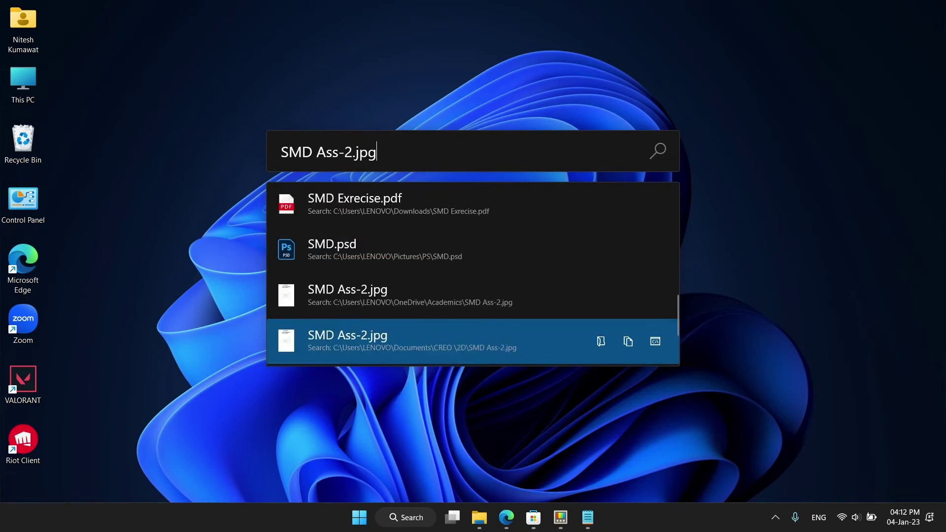
Return to PowerToys Settings, launch Screen Ruler and try its cross, horizontal and vertical spacing measurements on the Screen Ruler page
{"action": "key", "text": "alt+Tab"}
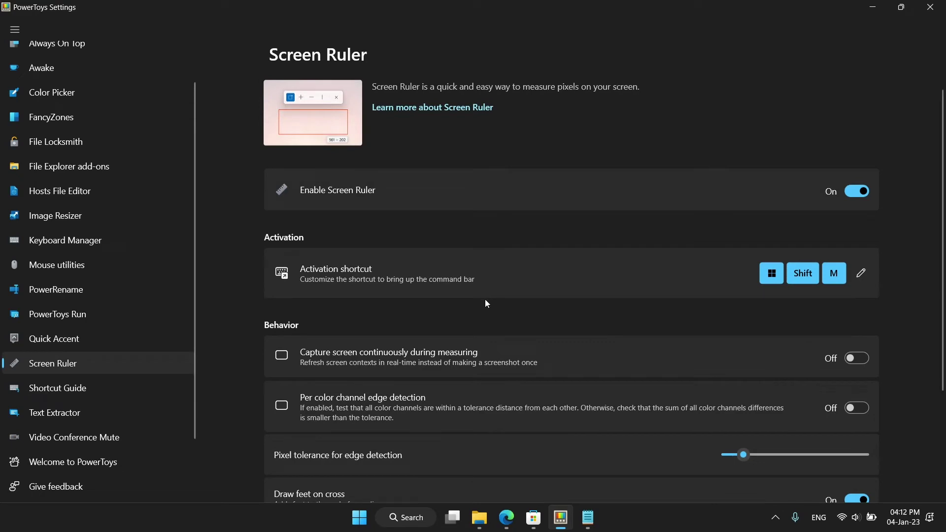
{"action": "key", "text": "super+shift+m"}
{"action": "left_click", "coordinate": [446, 23]}
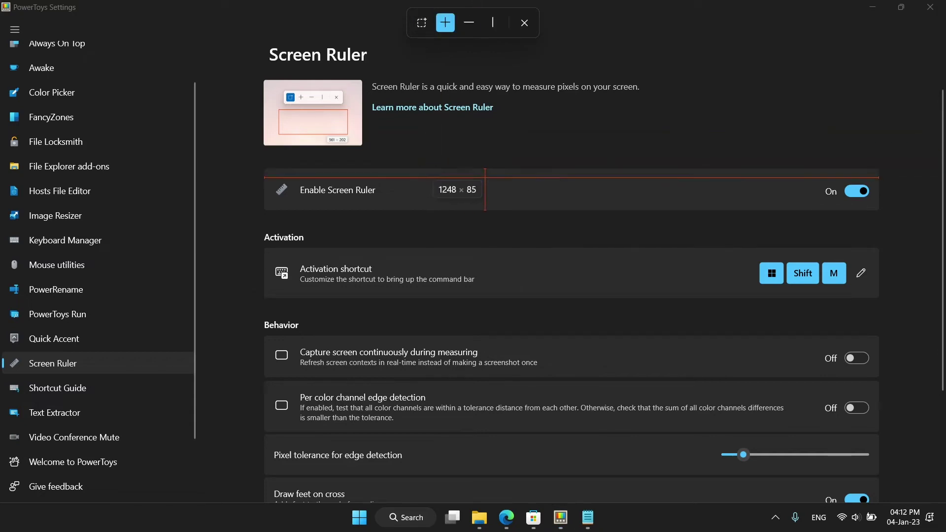
{"action": "left_click", "coordinate": [469, 22]}
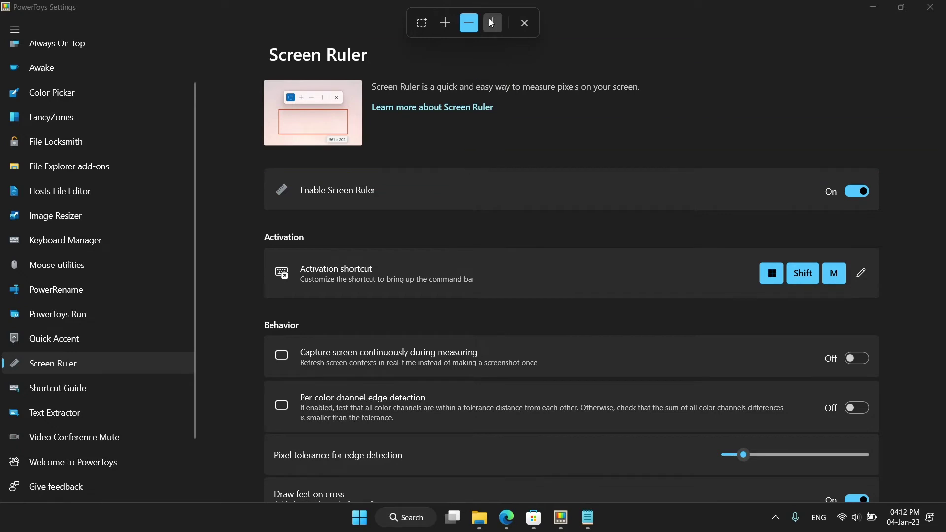
{"action": "left_click", "coordinate": [493, 22]}
Measure a rectangular area over the Enable Screen Ruler row with the Bounds tool, close the ruler and review its behavior settings
{"action": "left_click", "coordinate": [422, 23]}
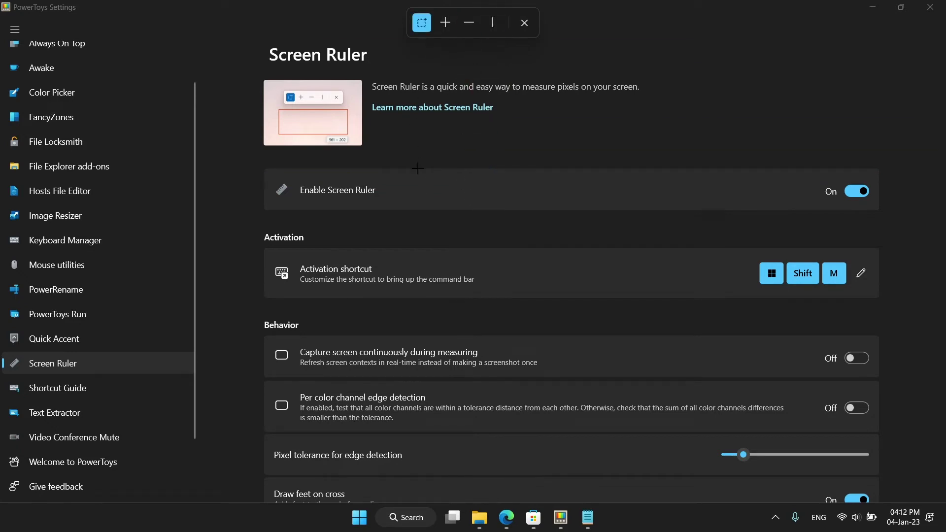
{"action": "left_click_drag", "start_coordinate": [417, 168], "coordinate": [876, 209]}
{"action": "key", "text": "Escape"}
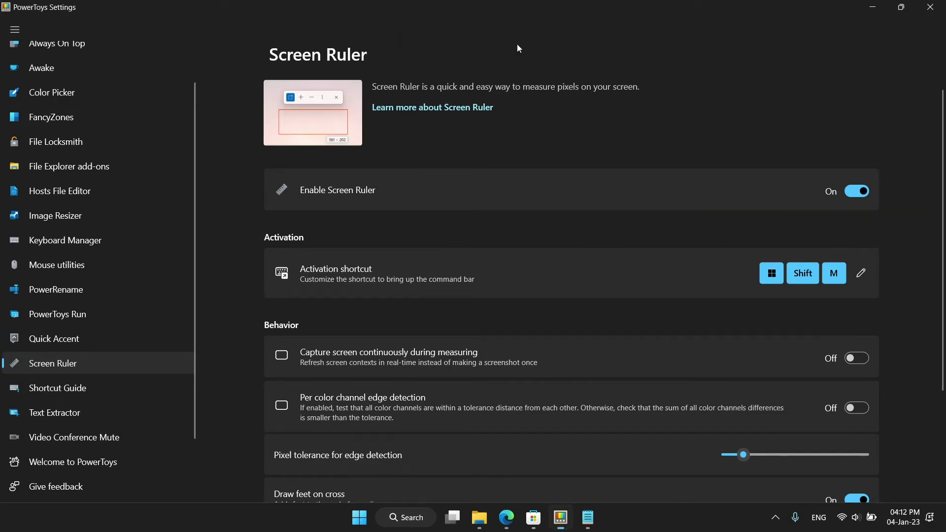
{"action": "scroll", "coordinate": [456, 305], "scroll_direction": "down", "scroll_amount": 2}
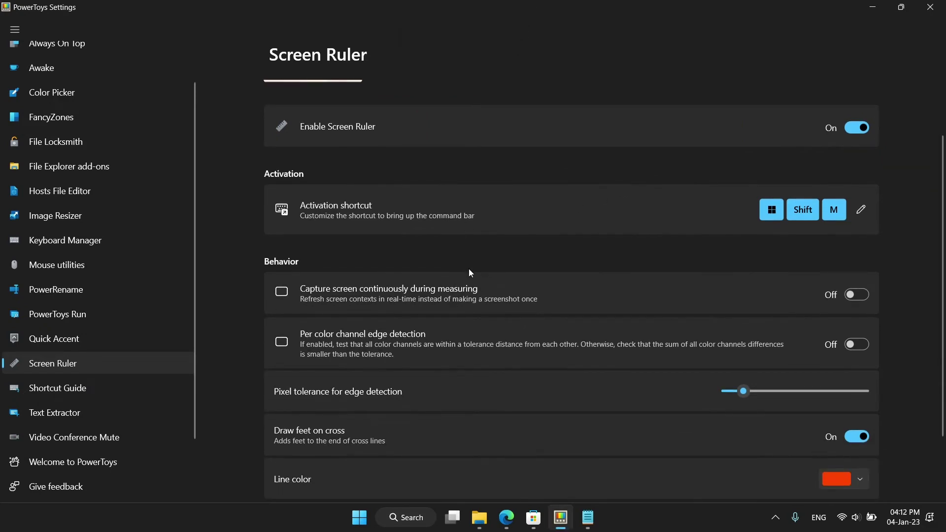
Open the Text Extractor settings page and capture the description text and the Learn more link at its head with Text Extractor
{"action": "scroll", "coordinate": [636, 361], "scroll_direction": "up", "scroll_amount": 2}
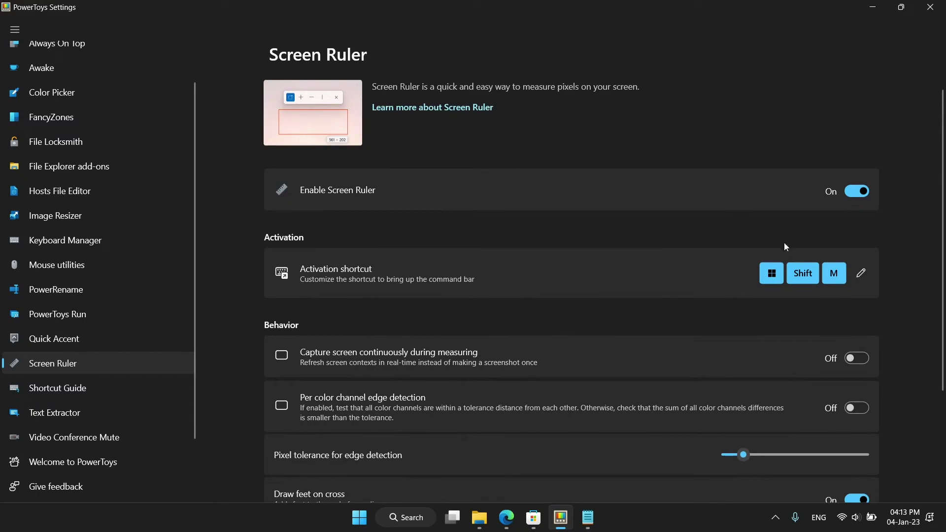
{"action": "scroll", "coordinate": [308, 349], "scroll_direction": "down", "scroll_amount": 3}
{"action": "left_click", "coordinate": [54, 413]}
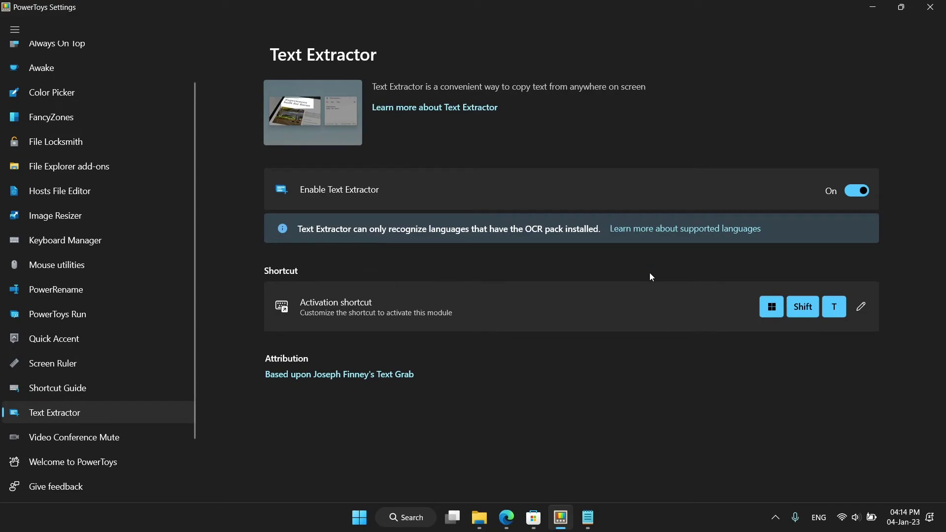
{"action": "key", "text": "super+shift+t"}
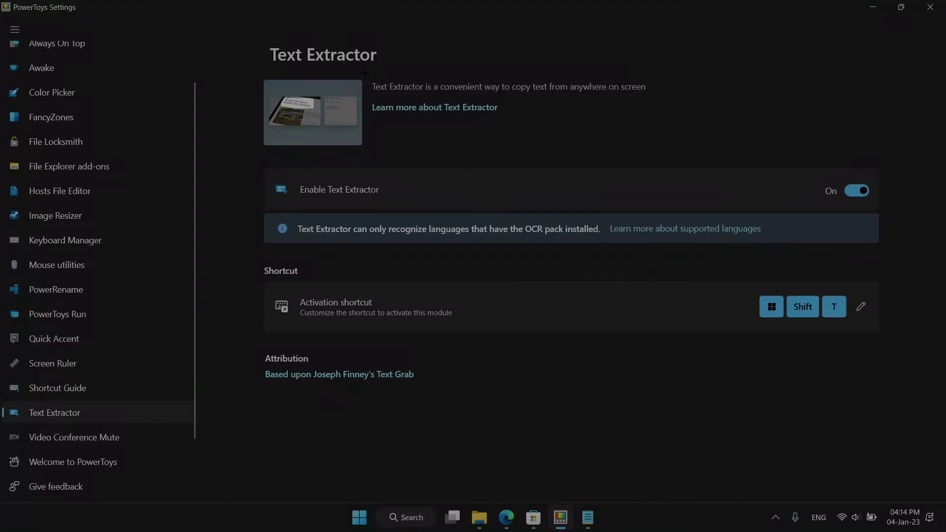
{"action": "left_click_drag", "start_coordinate": [369, 74], "coordinate": [644, 121]}
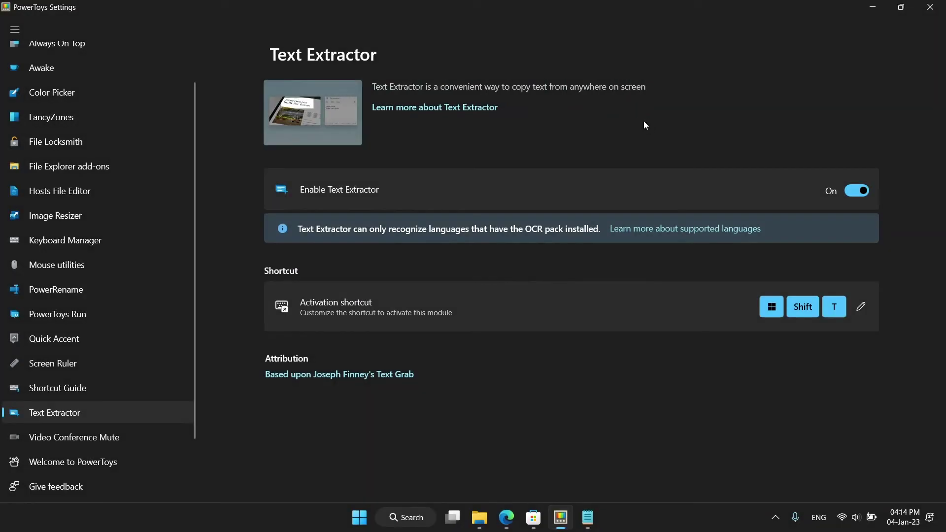
Switch to Notepad, move its window over the settings page and replace its contents with the extracted text
{"action": "left_click", "coordinate": [587, 518]}
{"action": "left_click_drag", "start_coordinate": [115, 14], "coordinate": [519, 45]}
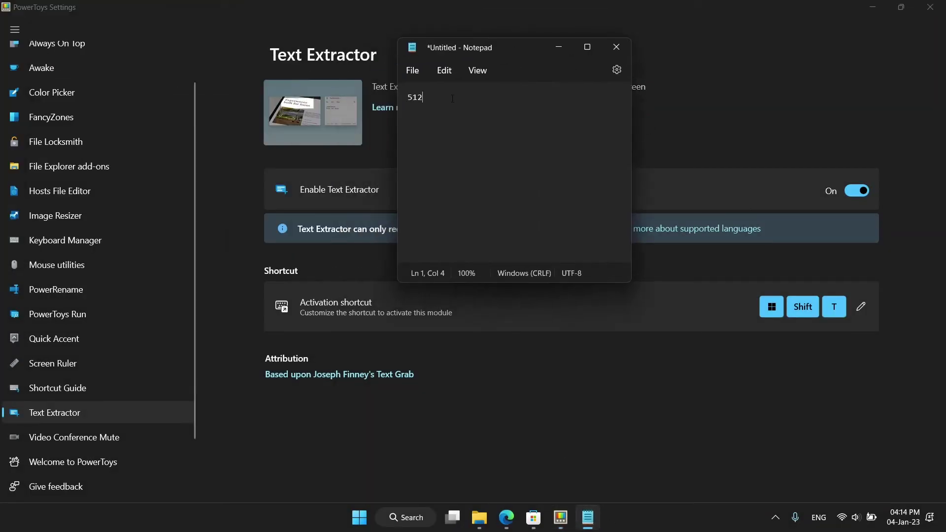
{"action": "key", "text": "BackSpace"}
{"action": "key", "text": "ctrl+v"}
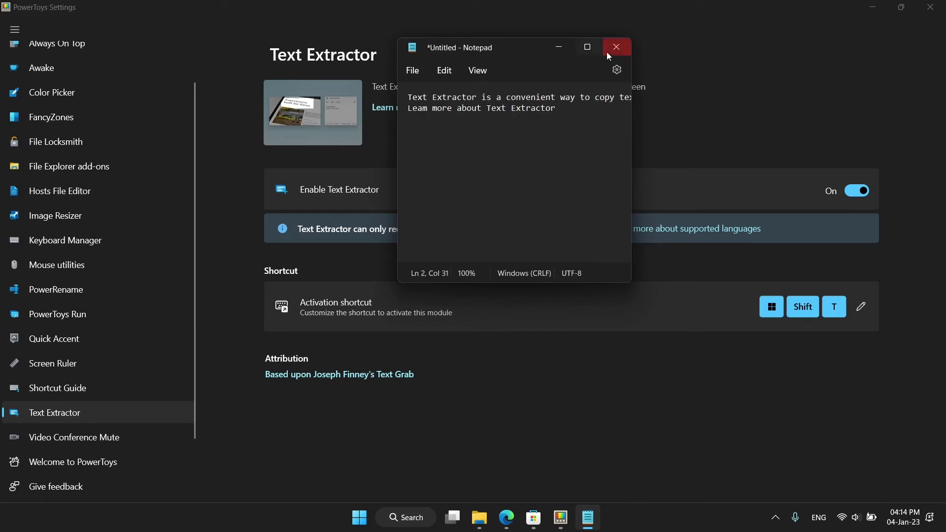
Move Notepad aside, extract the OCR language pack notice from the settings page and paste it on a new line below the existing text
{"action": "left_click_drag", "start_coordinate": [495, 57], "coordinate": [151, 117]}
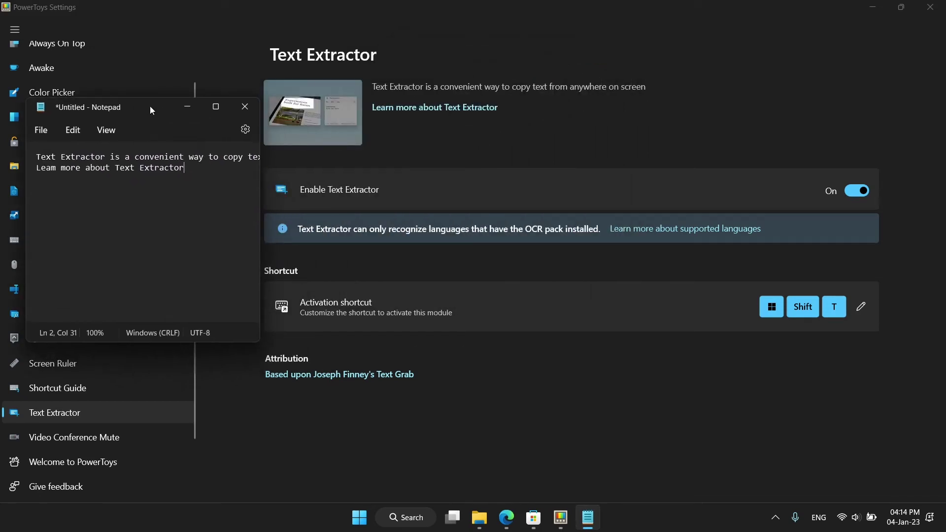
{"action": "left_click", "coordinate": [151, 111]}
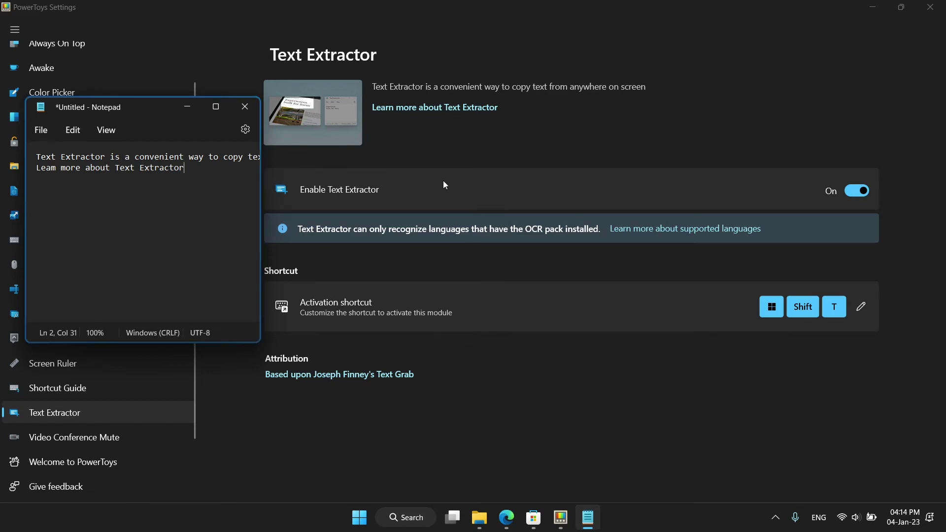
{"action": "key", "text": "super+shift+t"}
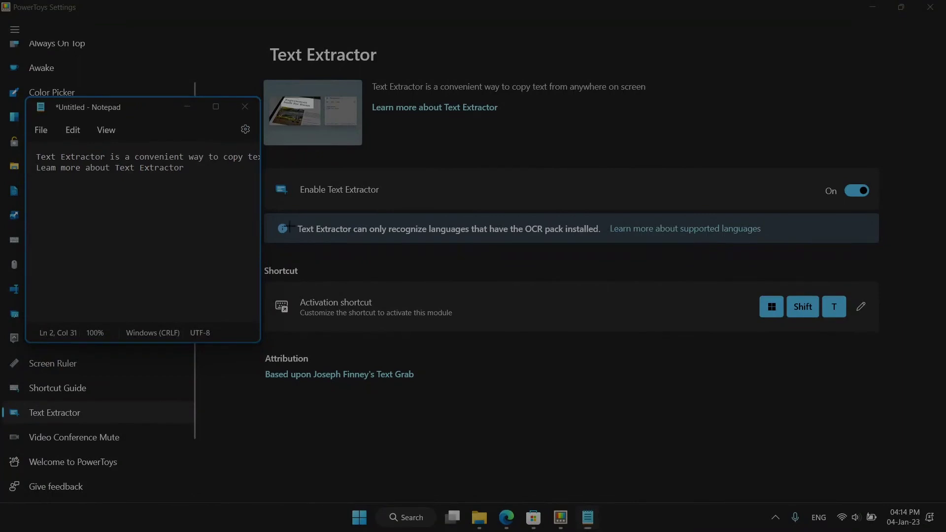
{"action": "left_click_drag", "start_coordinate": [329, 227], "coordinate": [777, 238]}
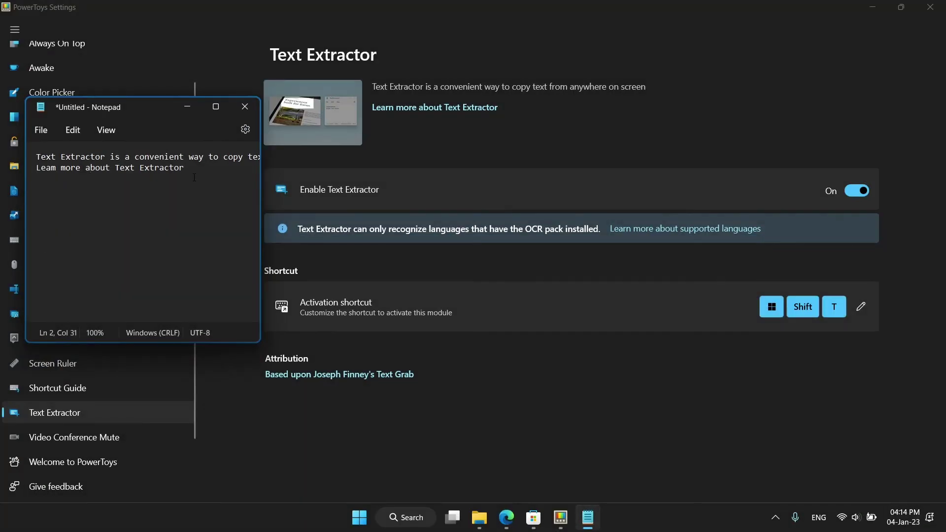
{"action": "type", "text": "Text Extractor can only recognize languages that have the OCR pack installed. Leam more about supported languages"}
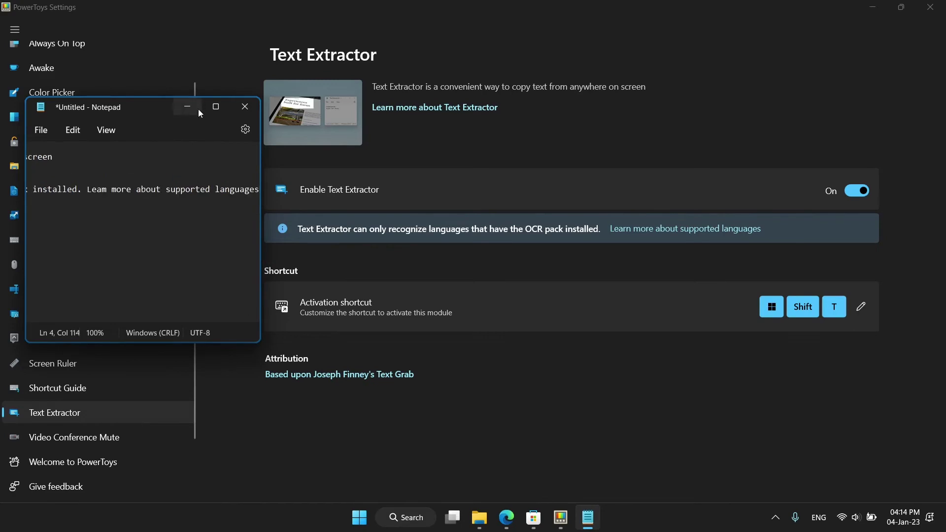
Maximize Notepad to view all the extracted text, restore the window, and close it without saving
{"action": "left_click", "coordinate": [215, 106]}
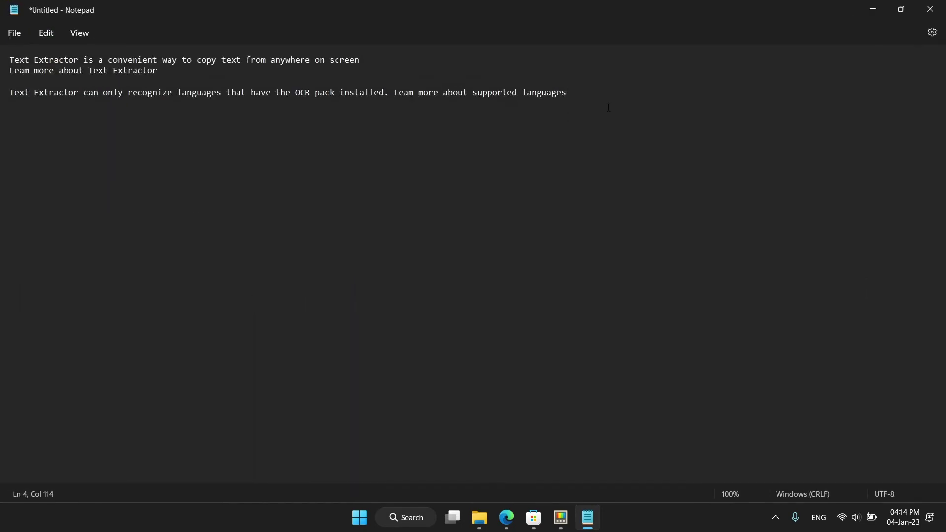
{"action": "left_click", "coordinate": [898, 11]}
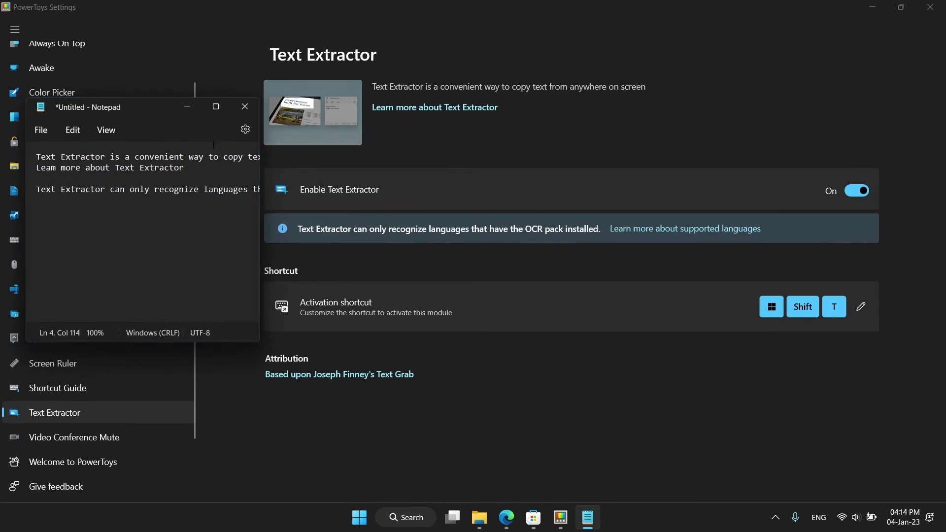
{"action": "left_click", "coordinate": [237, 115]}
{"action": "left_click", "coordinate": [139, 254]}
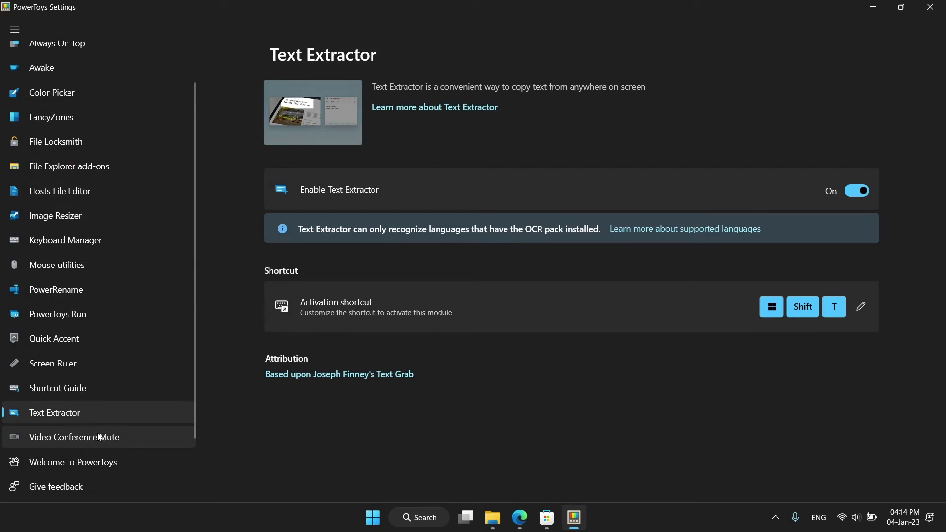
Open the Video Conference Mute settings page and review its shortcut, microphone and camera options
{"action": "left_click", "coordinate": [74, 437]}
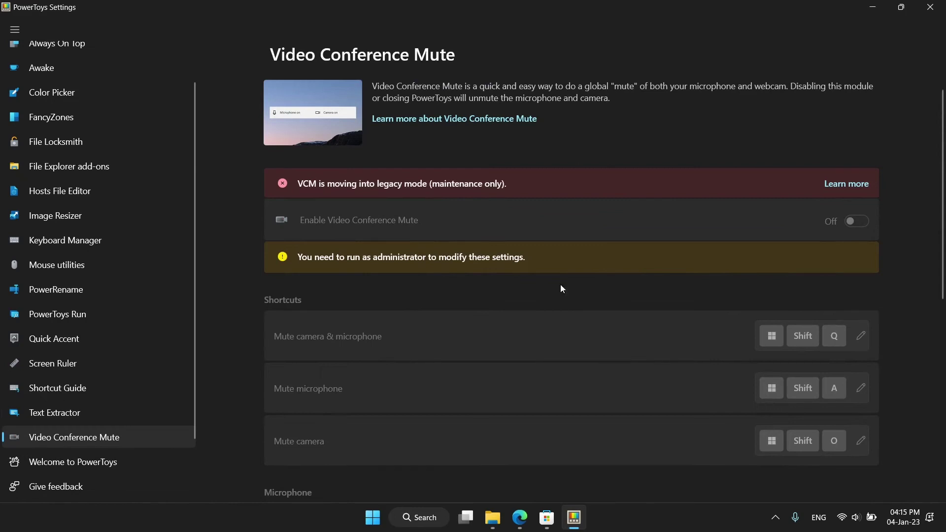
{"action": "scroll", "coordinate": [561, 285], "scroll_direction": "down", "scroll_amount": 2}
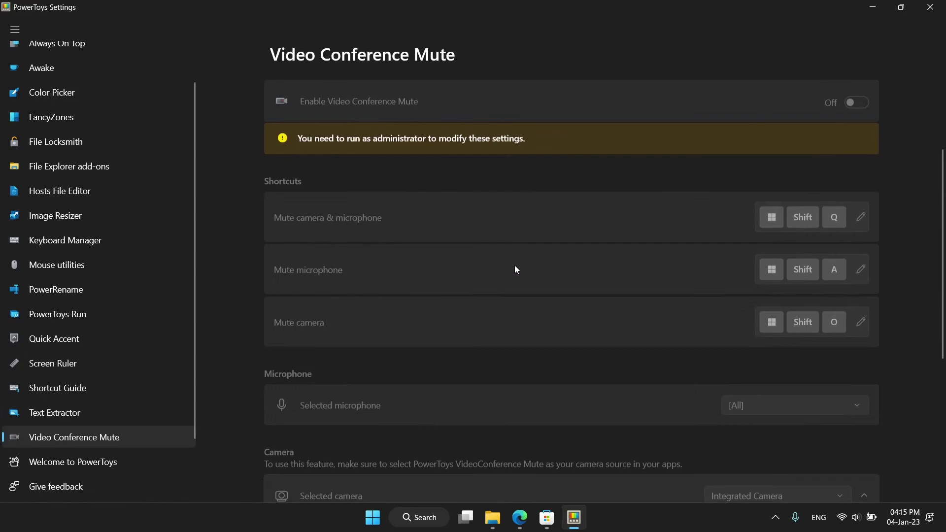
{"action": "scroll", "coordinate": [515, 268], "scroll_direction": "up", "scroll_amount": 1}
Open Welcome to PowerToys and browse the introductions for Always On Top, Awake, Color Picker, File Locksmith and Keyboard Manager
{"action": "left_click", "coordinate": [103, 462]}
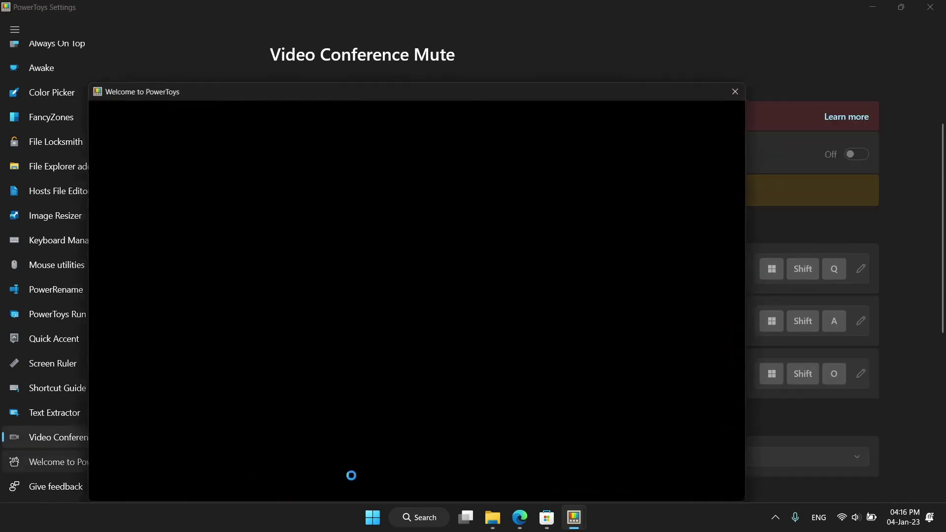
{"action": "left_click_drag", "start_coordinate": [443, 87], "coordinate": [497, 3]}
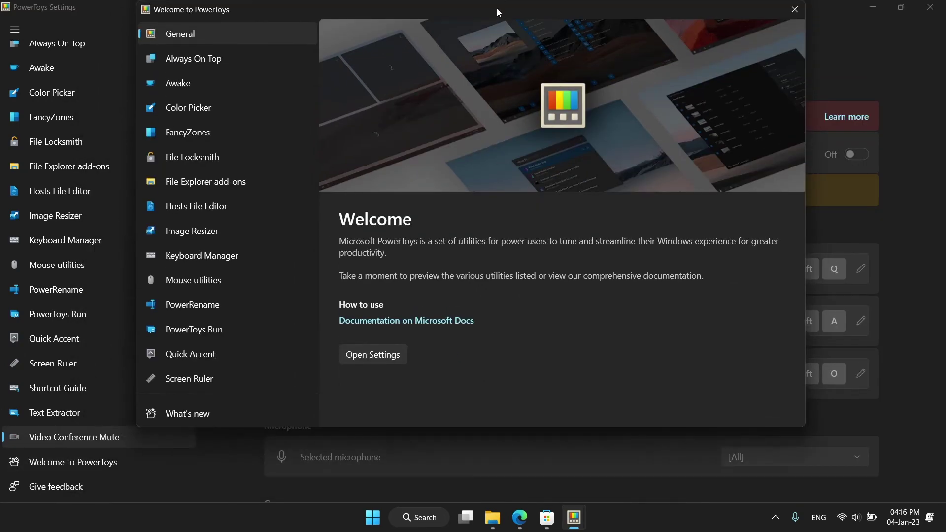
{"action": "left_click", "coordinate": [202, 63]}
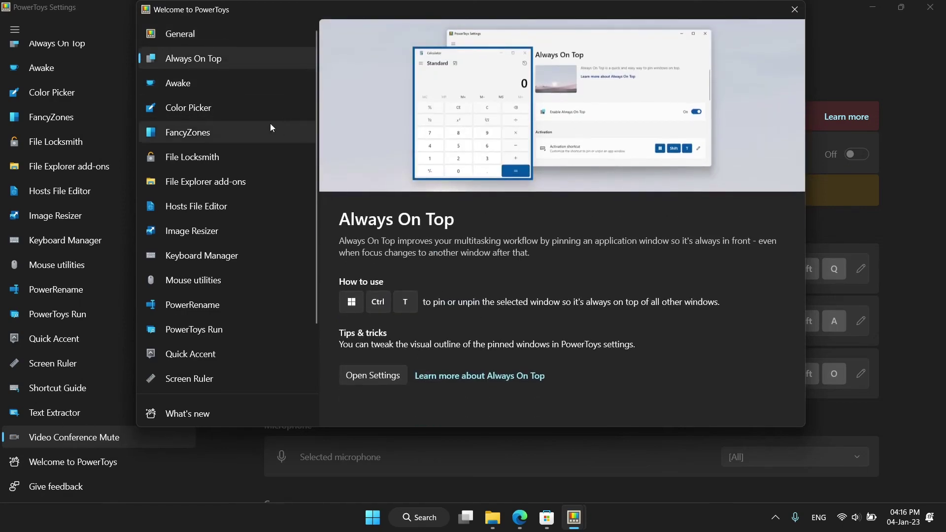
{"action": "left_click", "coordinate": [228, 91]}
{"action": "left_click", "coordinate": [221, 115]}
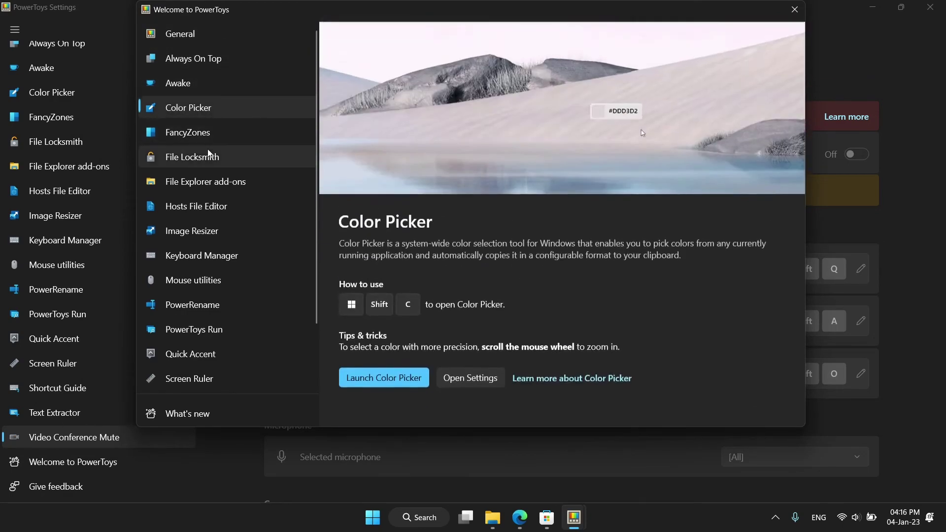
{"action": "left_click", "coordinate": [209, 157]}
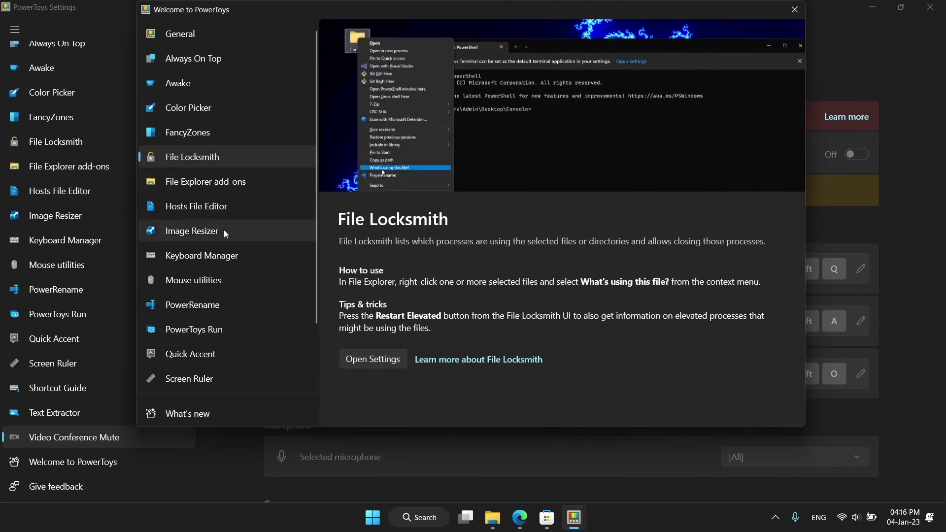
{"action": "left_click", "coordinate": [224, 255]}
Return to the settings window, open the Image Resizer page and read through its online documentation
{"action": "left_click", "coordinate": [104, 69]}
{"action": "left_click", "coordinate": [105, 80]}
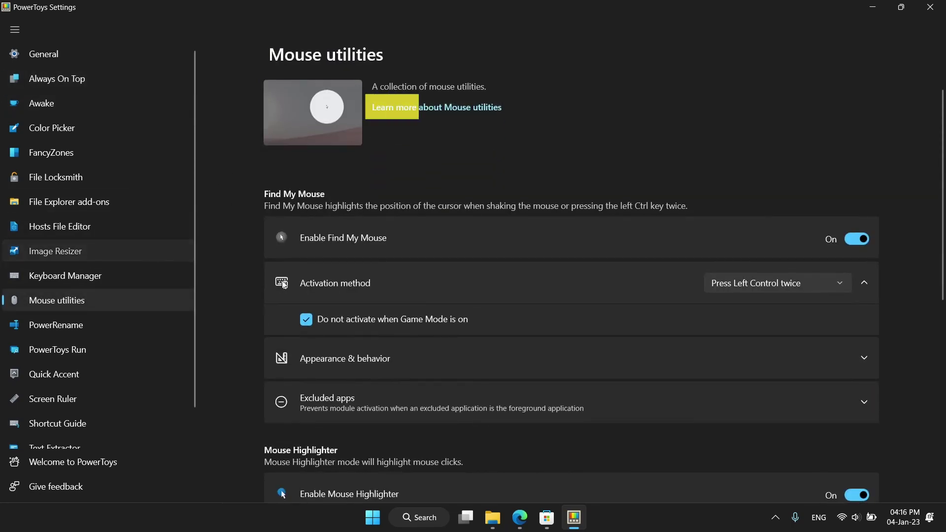
{"action": "left_click", "coordinate": [55, 251]}
{"action": "left_click", "coordinate": [427, 113]}
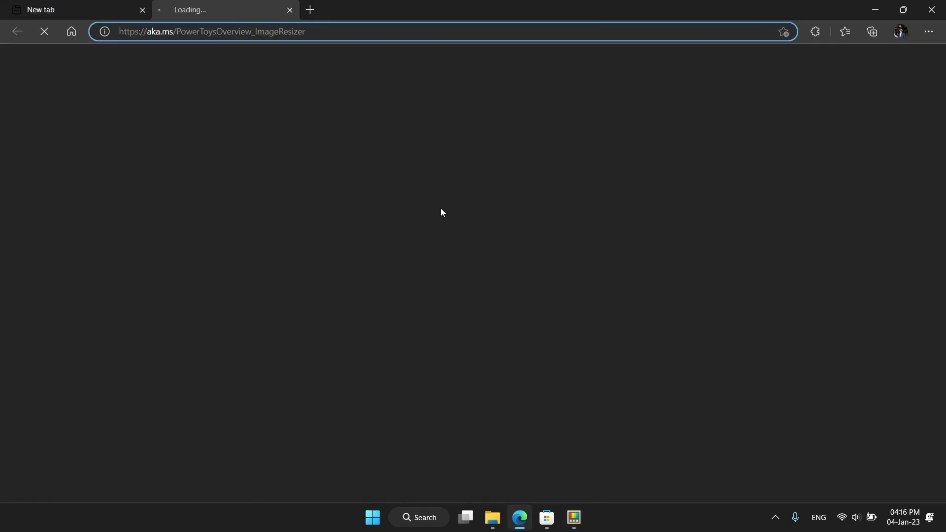
{"action": "scroll", "coordinate": [319, 302], "scroll_direction": "down", "scroll_amount": 7}
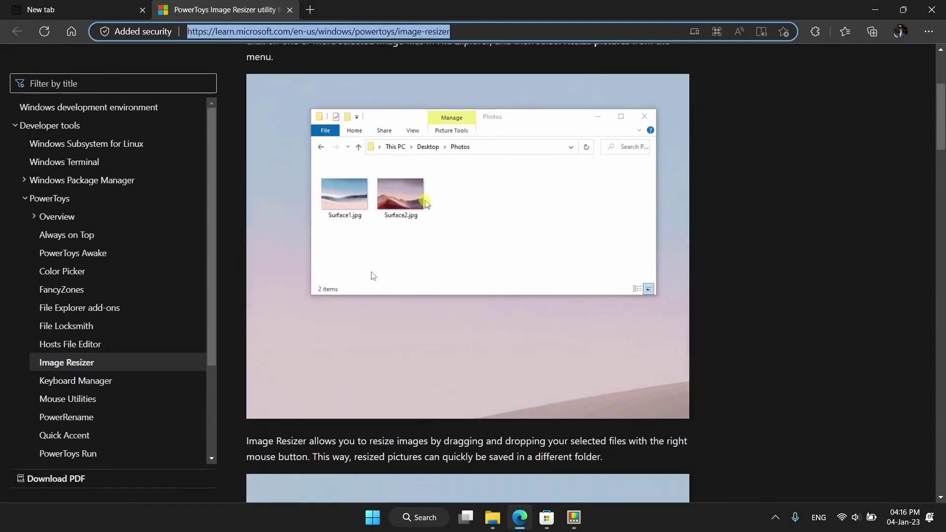
{"action": "scroll", "coordinate": [320, 302], "scroll_direction": "down", "scroll_amount": 4}
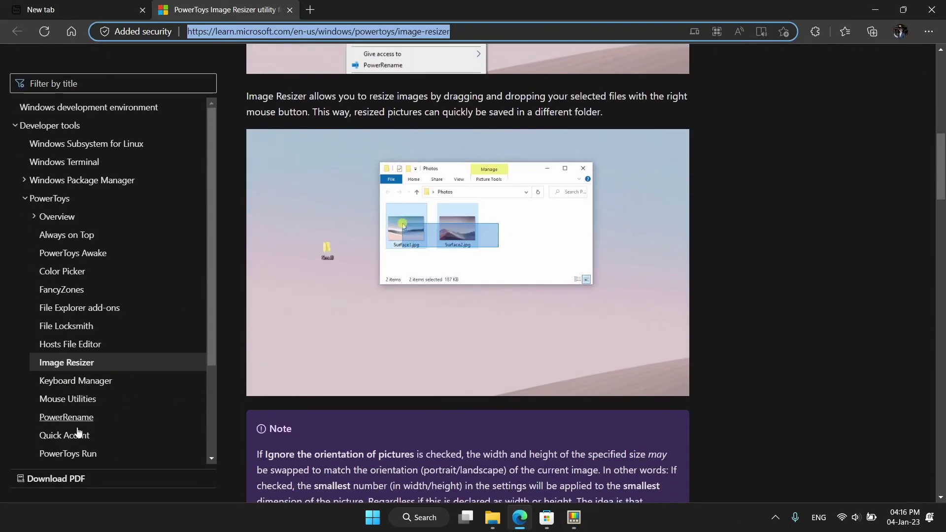
Browse the documentation articles for PowerToys Run, PowerRename, Image Resizer and Always on Top
{"action": "left_click", "coordinate": [70, 452]}
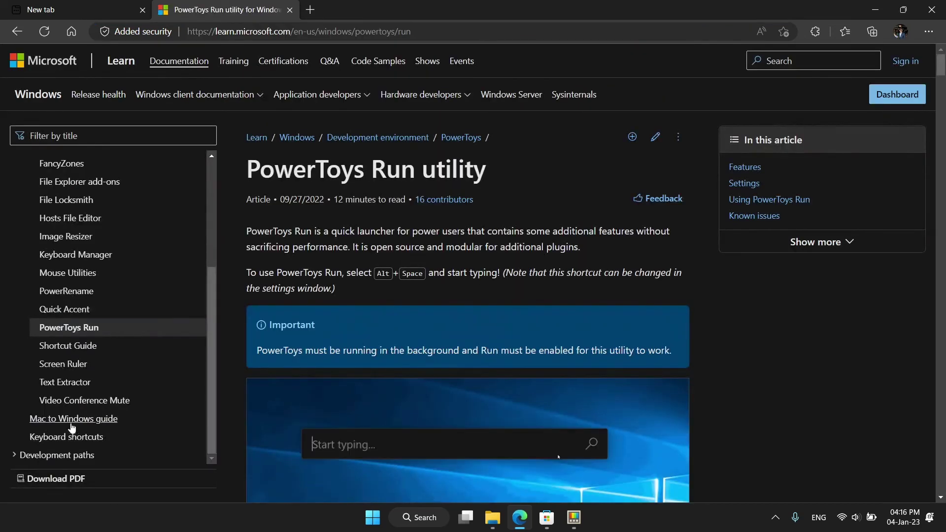
{"action": "left_click", "coordinate": [67, 291]}
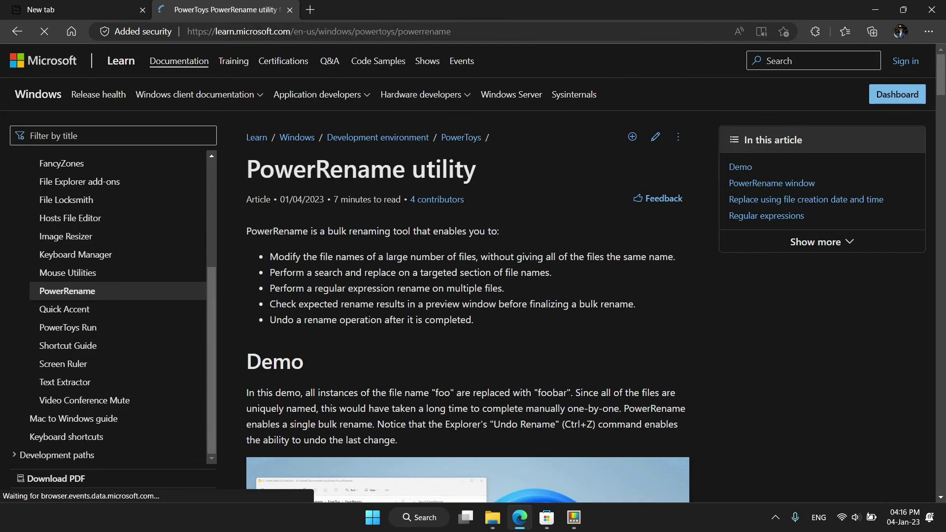
{"action": "scroll", "coordinate": [143, 262], "scroll_direction": "down", "scroll_amount": 15}
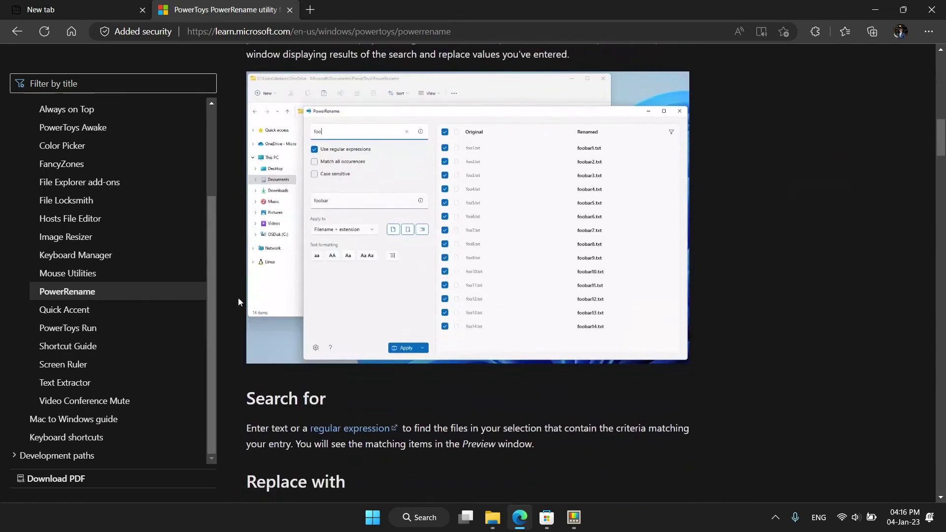
{"action": "left_click", "coordinate": [89, 238]}
{"action": "scroll", "coordinate": [453, 300], "scroll_direction": "down", "scroll_amount": 10}
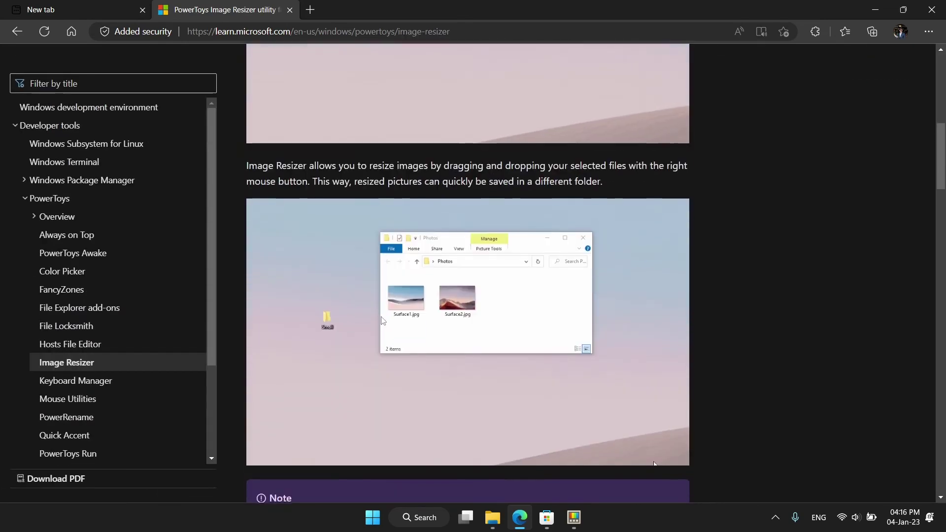
{"action": "left_click", "coordinate": [74, 236]}
{"action": "scroll", "coordinate": [455, 306], "scroll_direction": "down", "scroll_amount": 15}
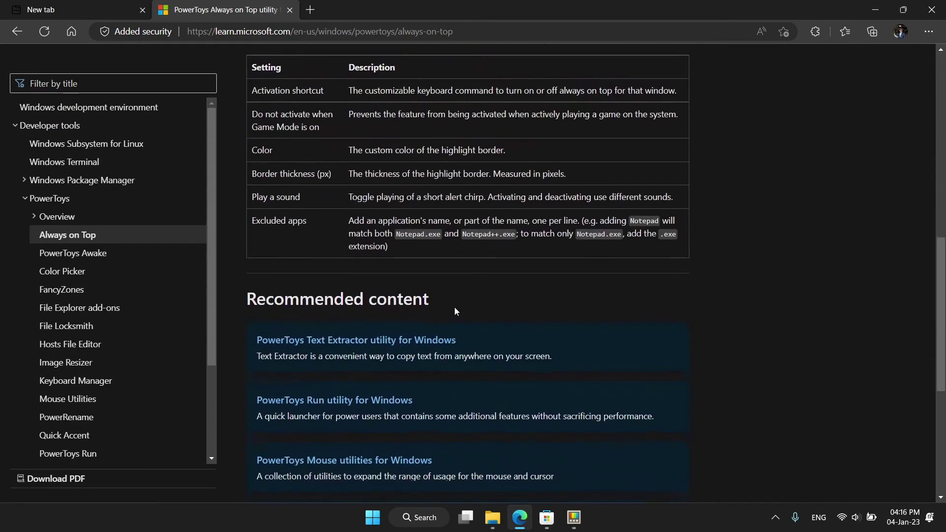
{"action": "scroll", "coordinate": [412, 316], "scroll_direction": "up", "scroll_amount": 15}
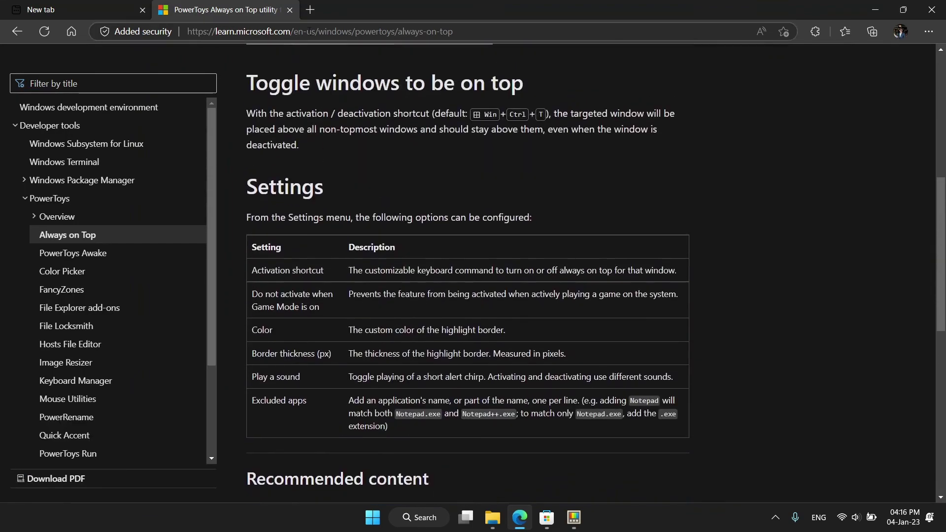
Close the documentation tab, switch back to PowerToys Settings and close that window
{"action": "left_click", "coordinate": [289, 10]}
{"action": "left_click", "coordinate": [574, 517]}
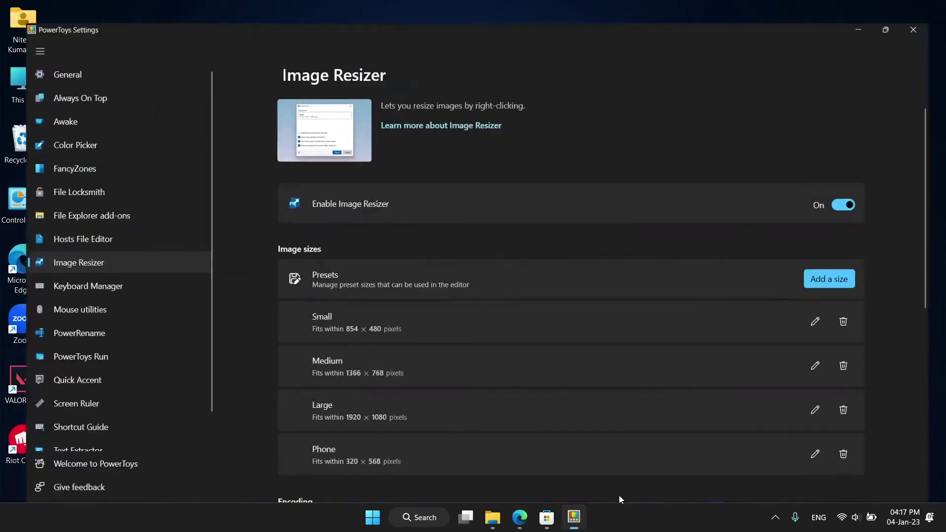
{"action": "left_click", "coordinate": [930, 7]}
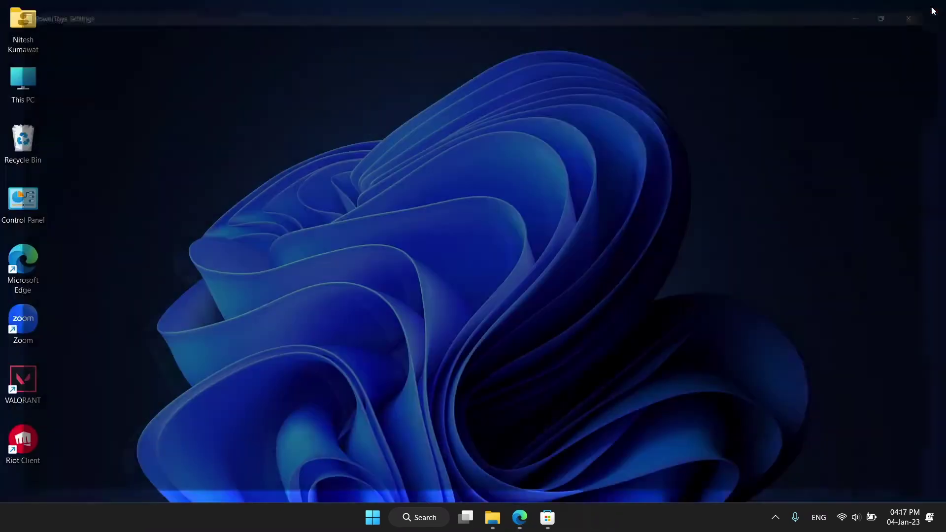
Exit the PowerToys background process running in the notification area
{"action": "left_click", "coordinate": [775, 519]}
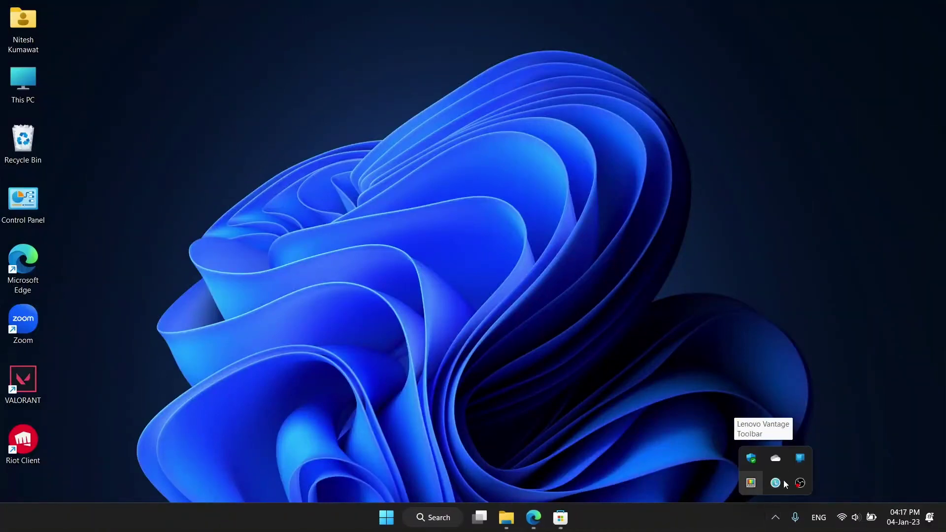
{"action": "right_click", "coordinate": [748, 486]}
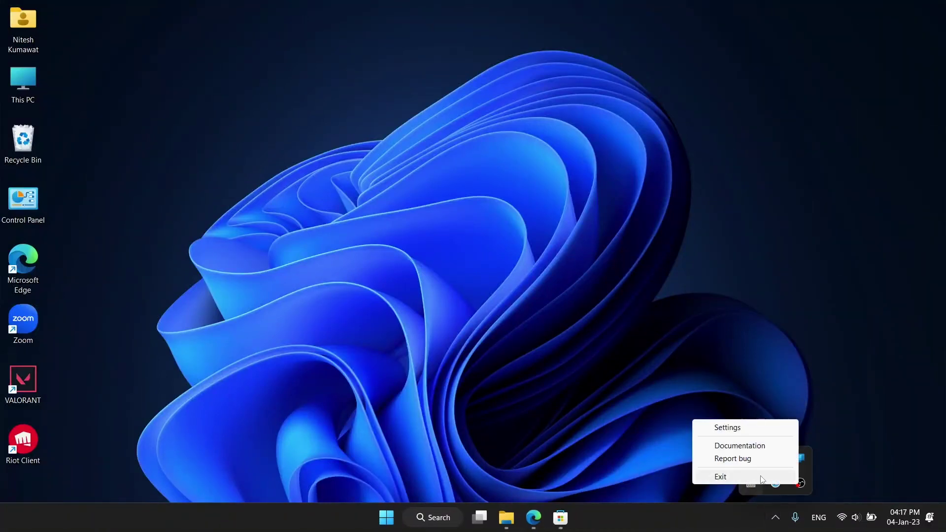
{"action": "left_click", "coordinate": [725, 477]}
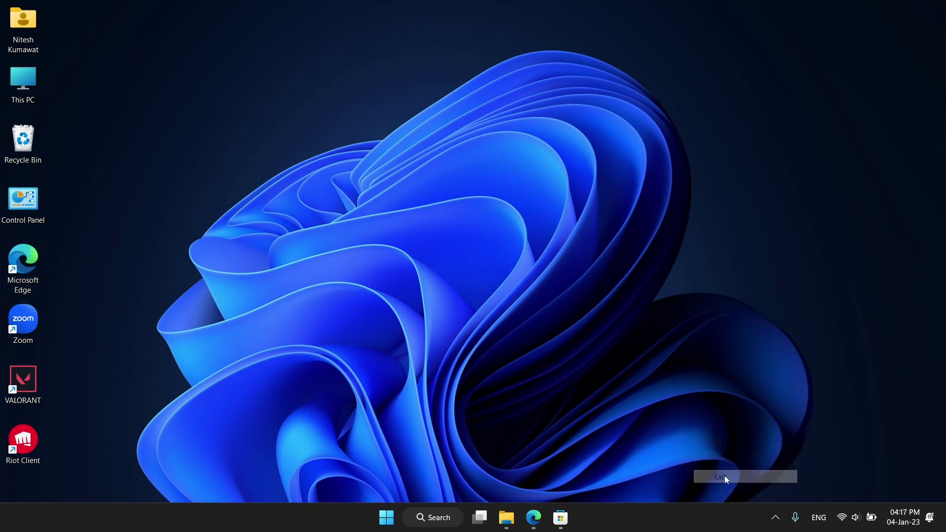